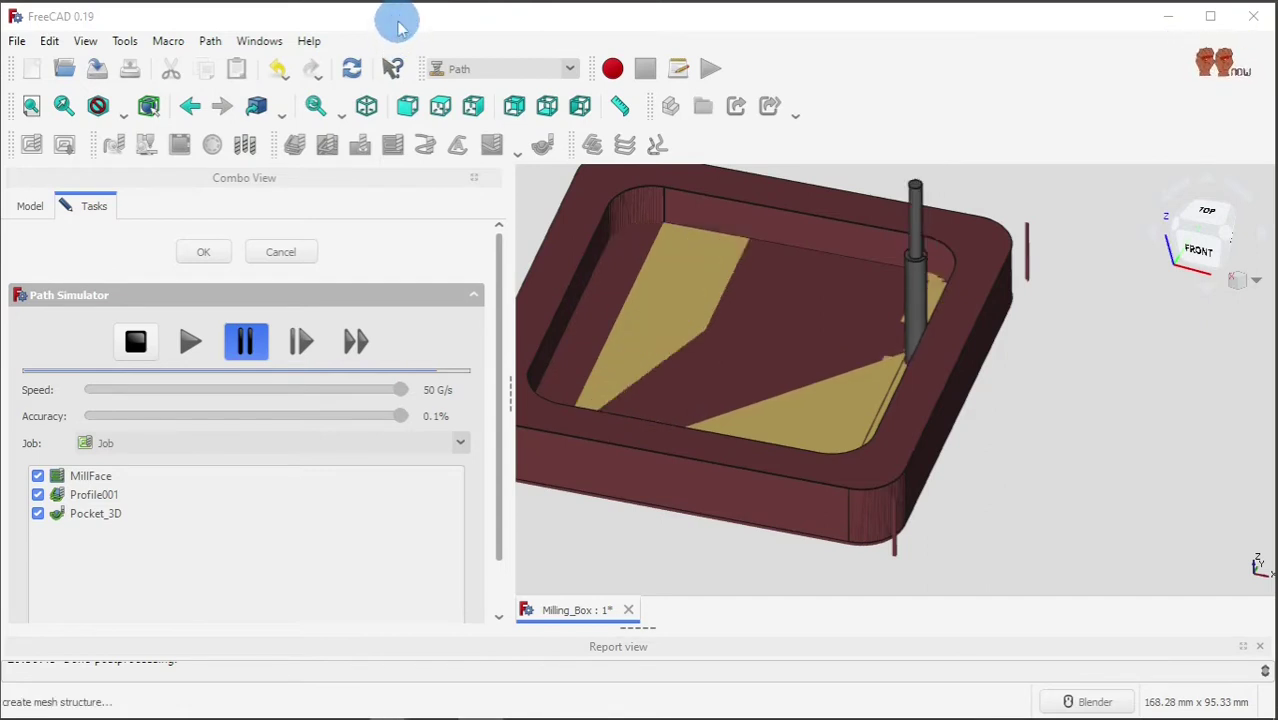
# Step: Finish the milling path simulation and accept its result to leave the Path Simulator
pyautogui.scroll(-2, 690, 330)
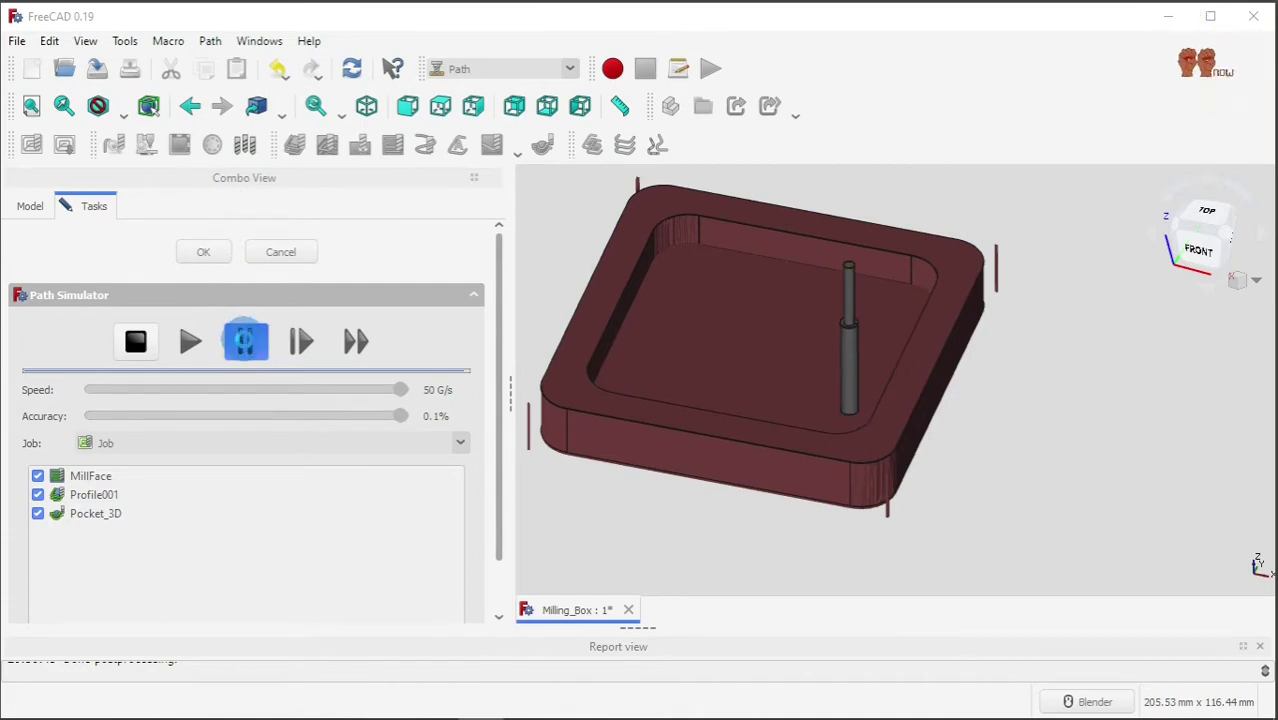
pyautogui.click(240, 340)
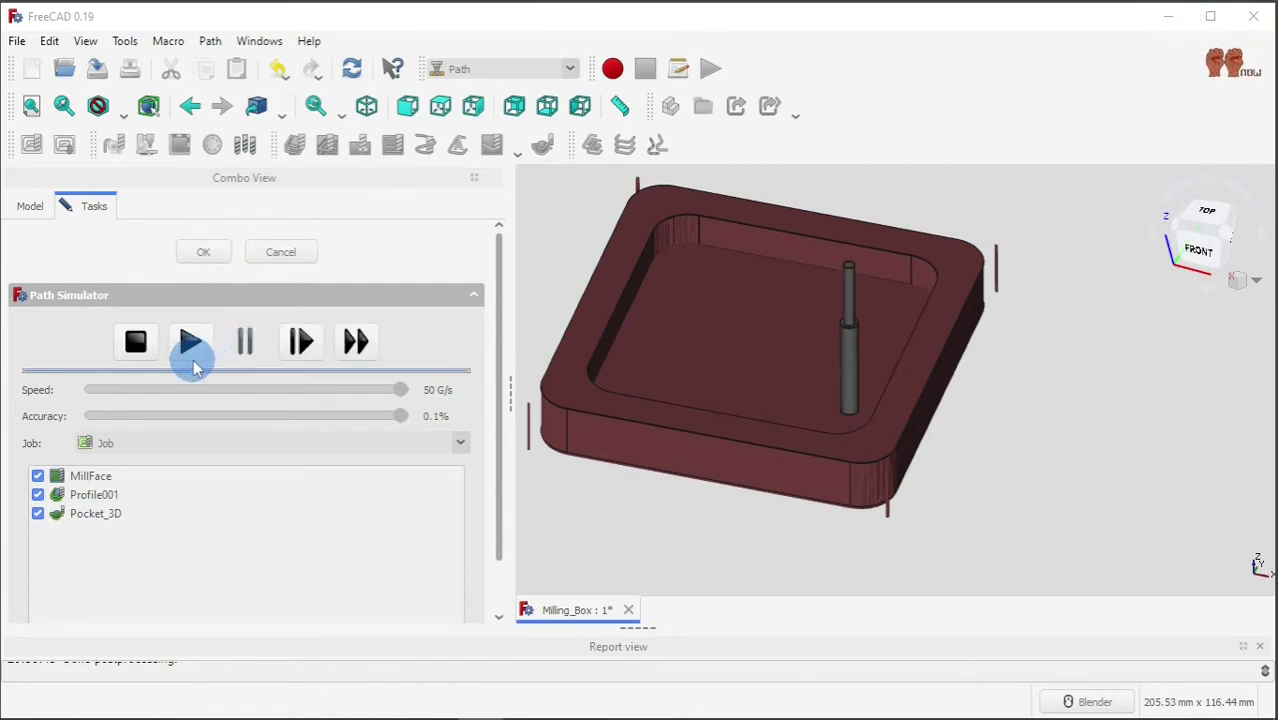
pyautogui.click(190, 345)
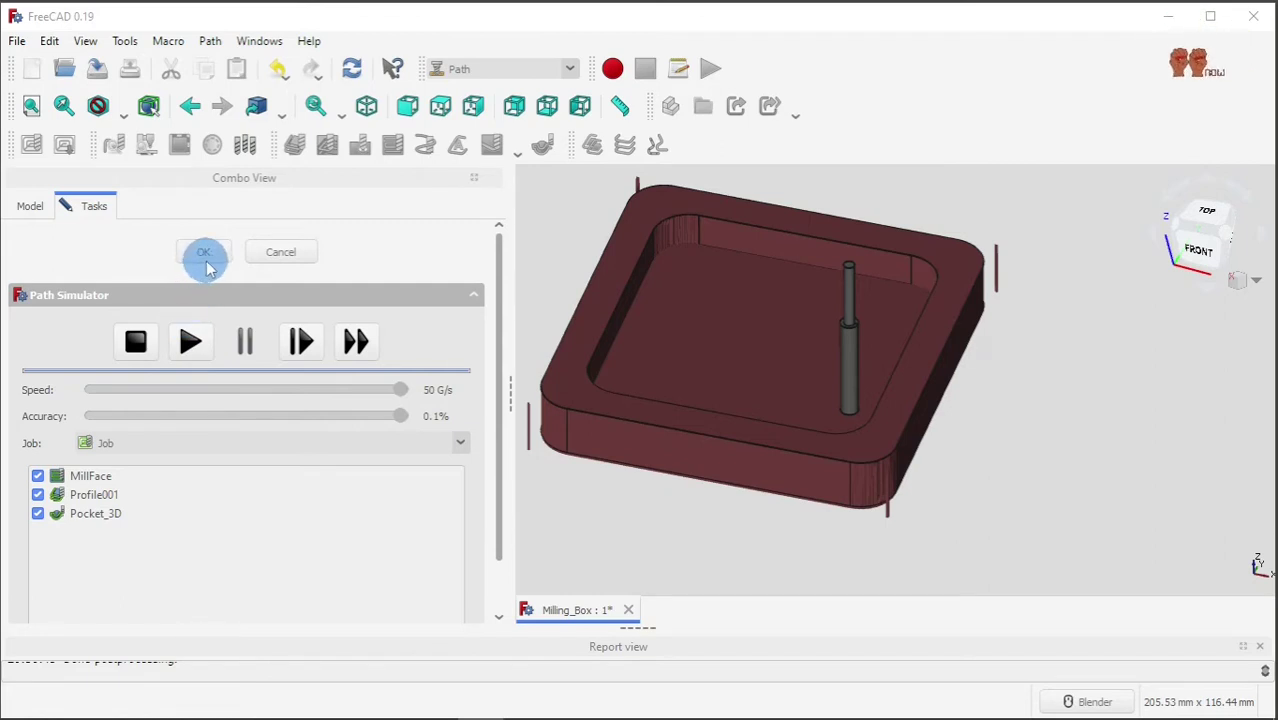
pyautogui.click(205, 253)
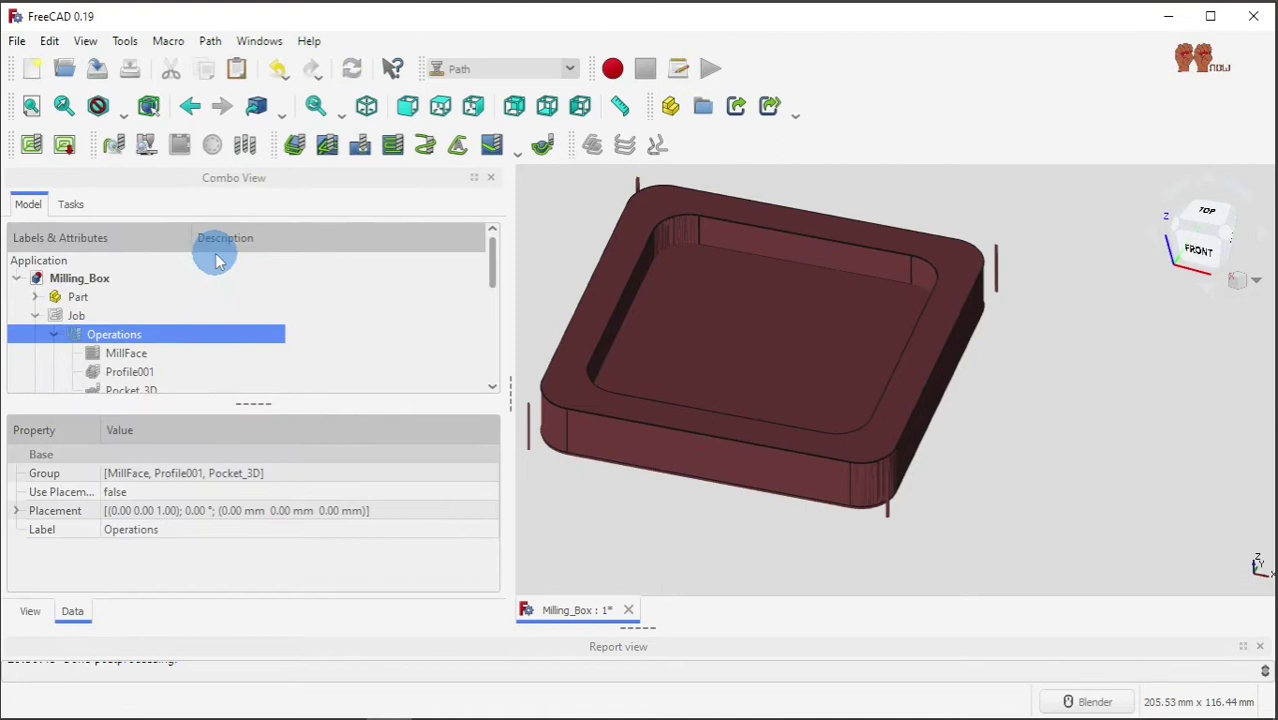
# Step: Post-process the job and save the G-code as MillingBox.gcode in the GCode_Files folder, replacing the existing file
pyautogui.click(66, 150)
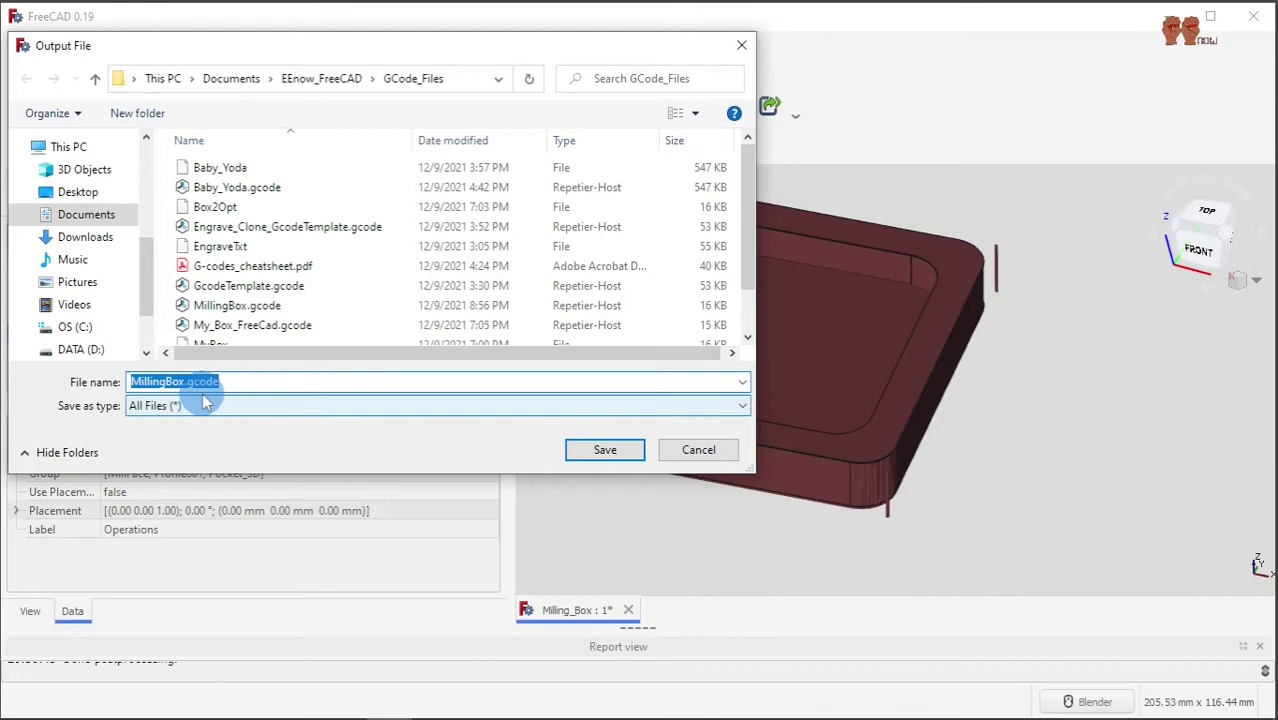
pyautogui.click(605, 450)
pyautogui.click(681, 370)
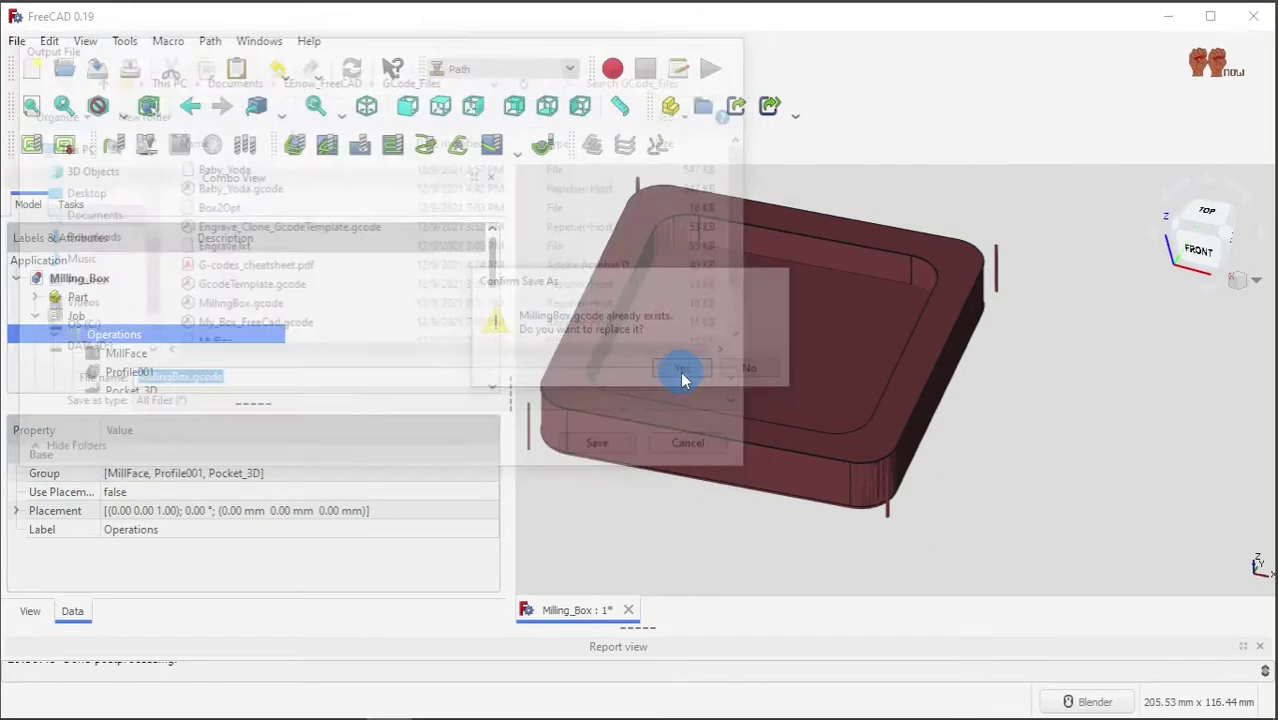
pyautogui.click(912, 635)
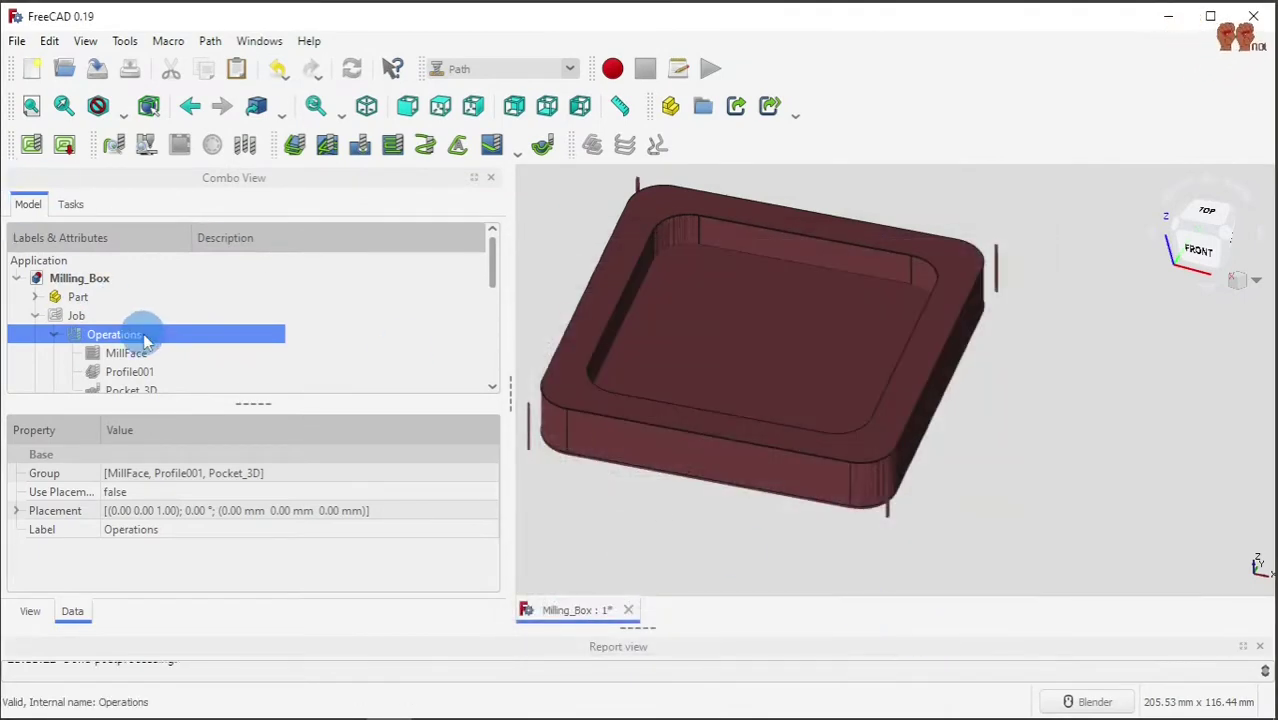
# Step: Delete the two simulation results, CutMaterial001 and CutMaterial, from the model tree
pyautogui.scroll(-3, 237, 335)
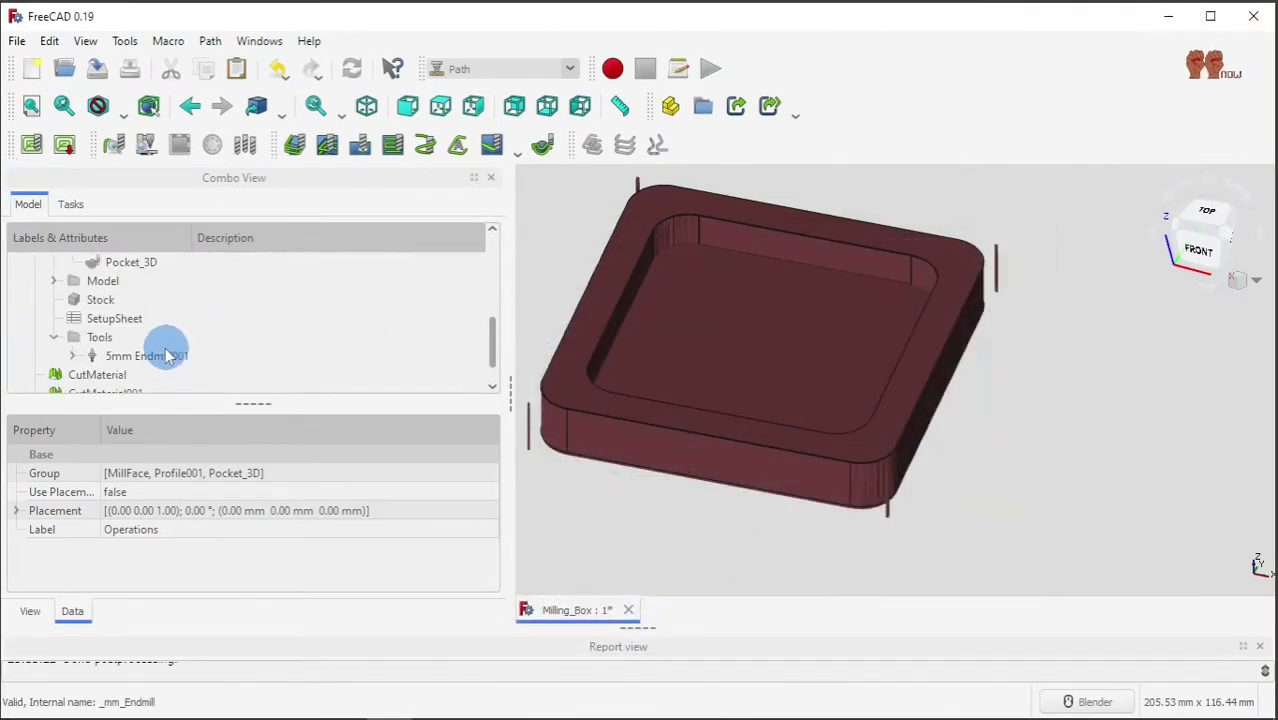
pyautogui.scroll(-1, 165, 340)
pyautogui.scroll(3, 100, 370)
pyautogui.scroll(-3, 94, 366)
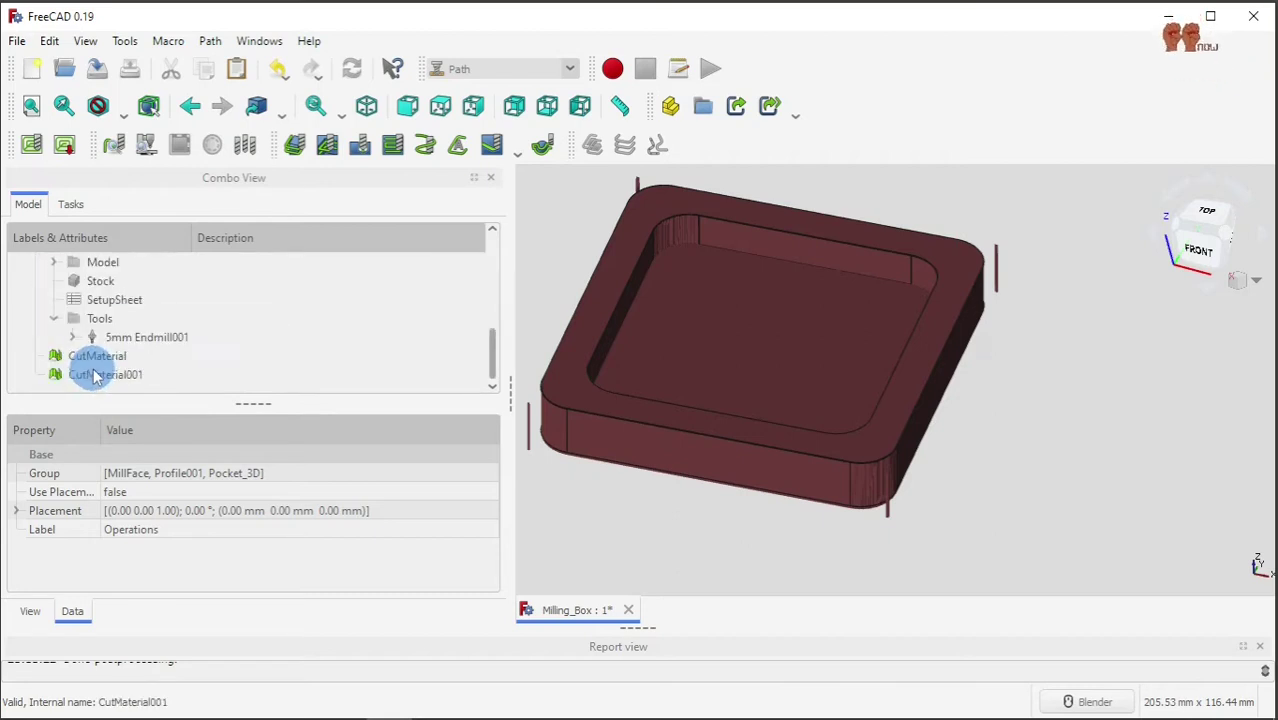
pyautogui.rightClick(98, 374)
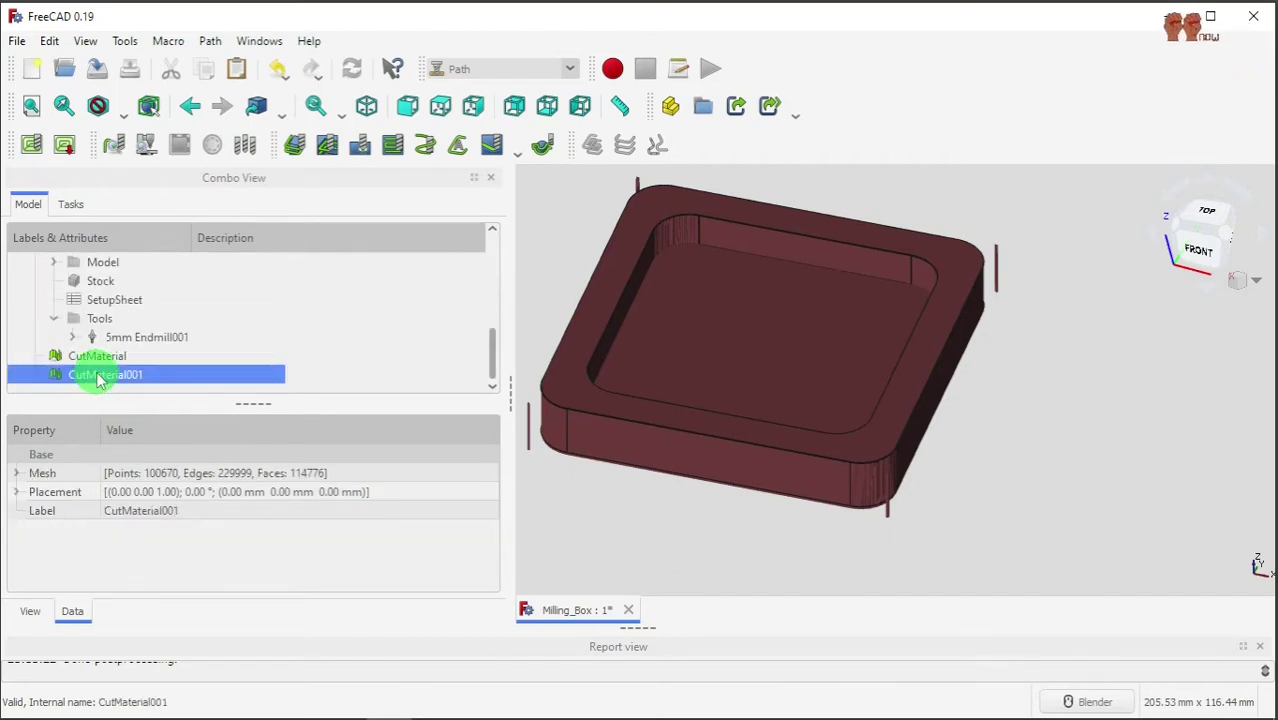
pyautogui.click(165, 316)
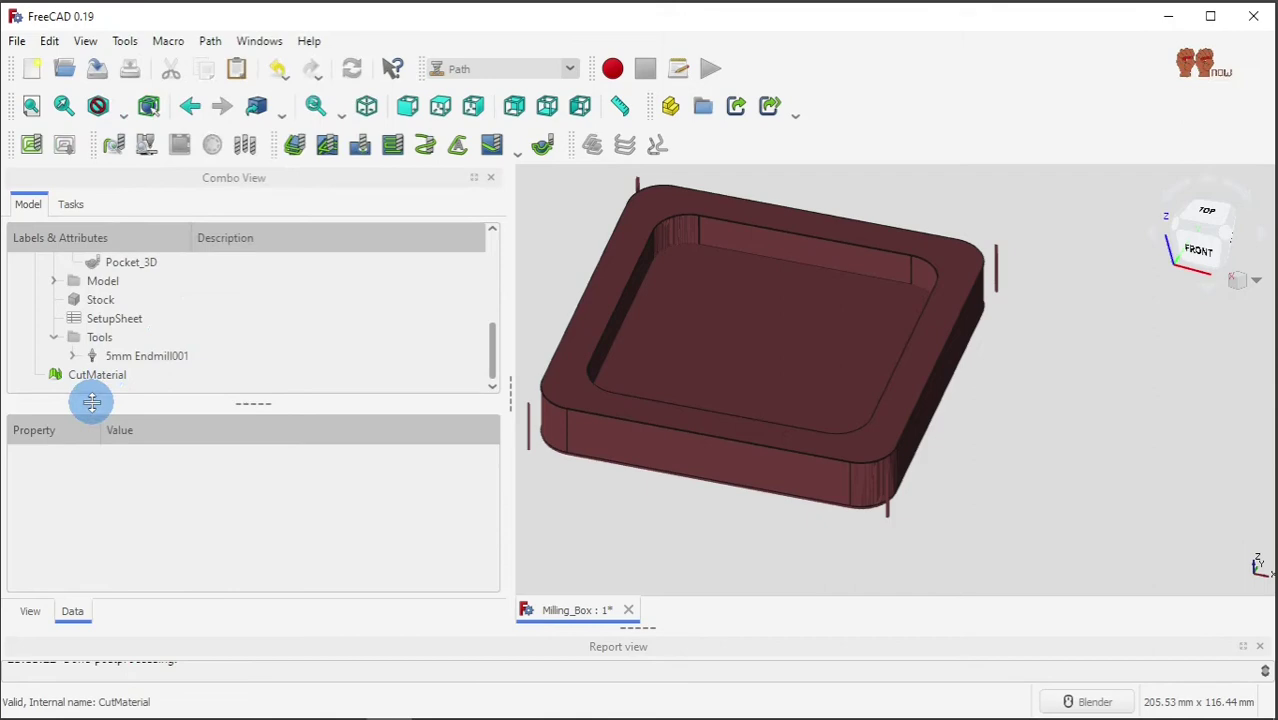
pyautogui.click(98, 372)
pyautogui.rightClick(100, 372)
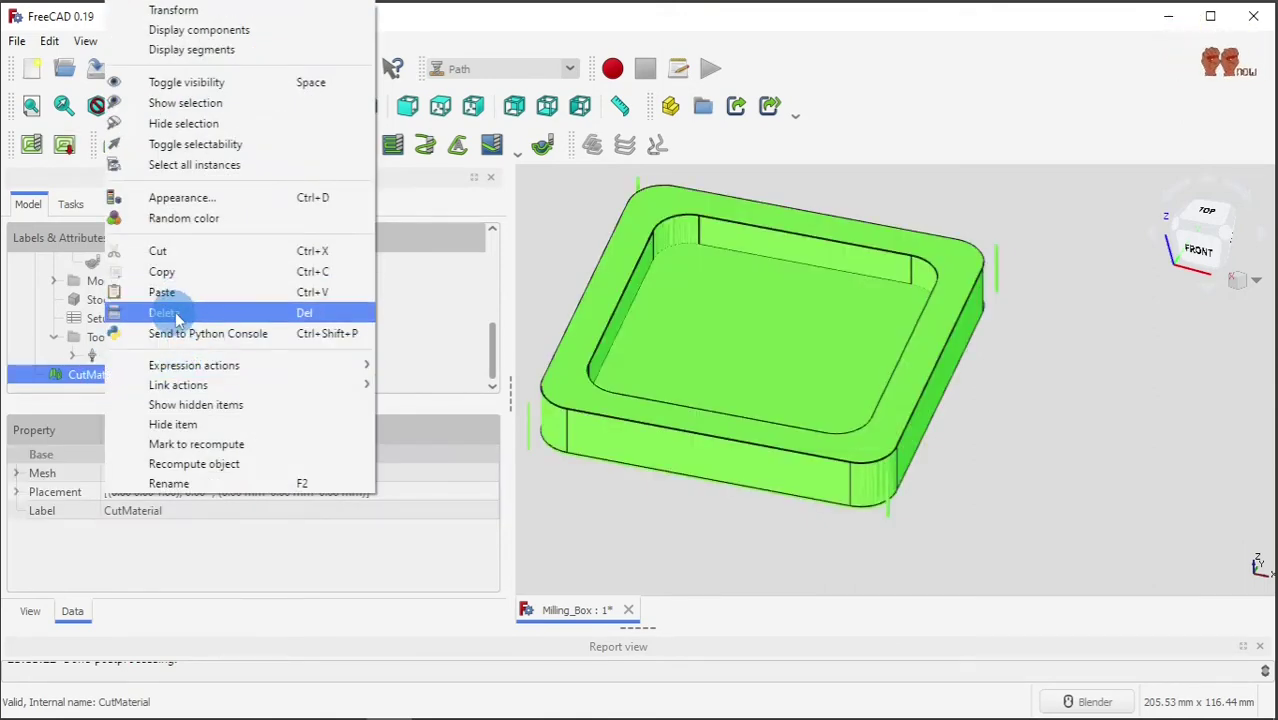
pyautogui.click(165, 313)
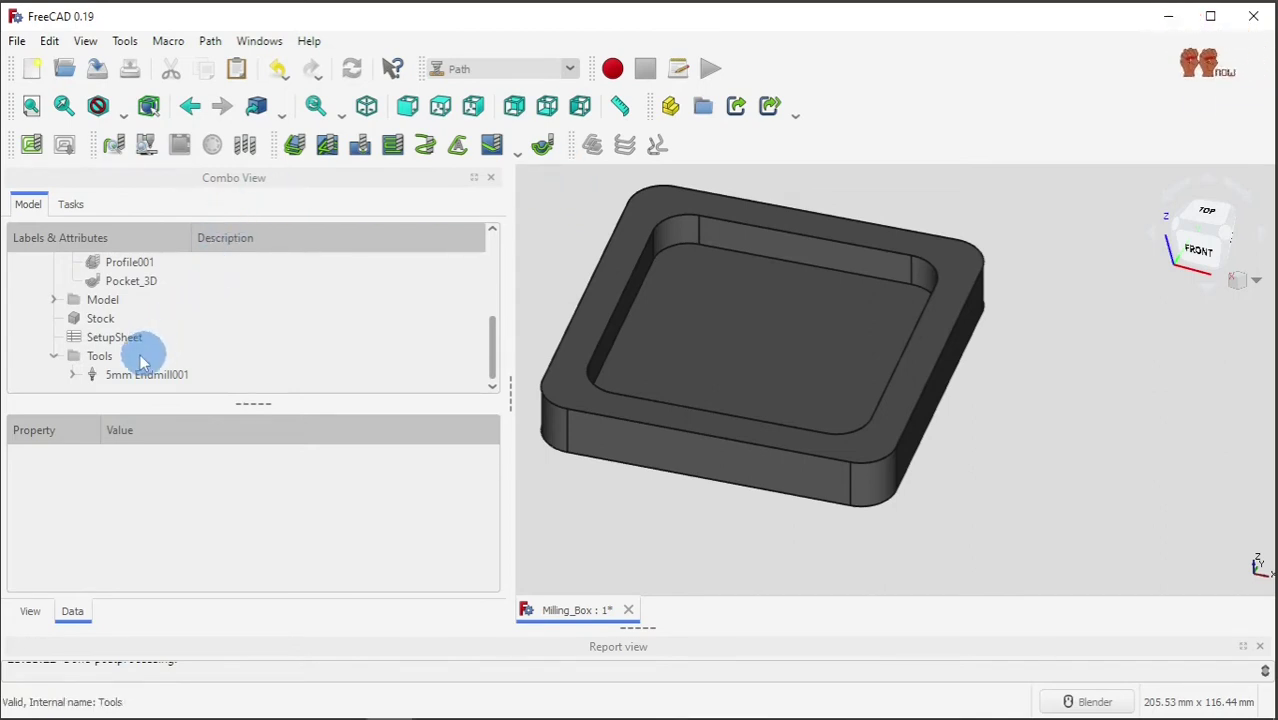
# Step: Collapse the job's tools in the model tree and review its operations, model, stock and setup sheet
pyautogui.click(54, 358)
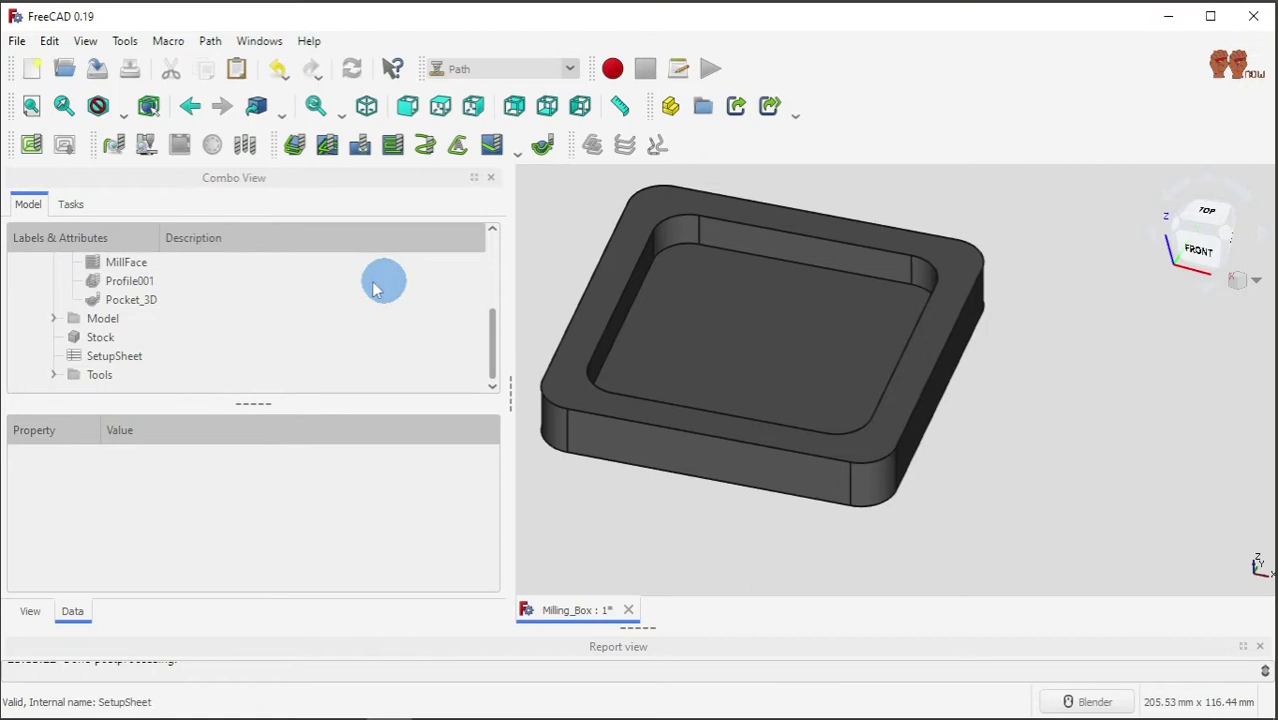
pyautogui.scroll(2, 375, 360)
pyautogui.scroll(-2, 379, 323)
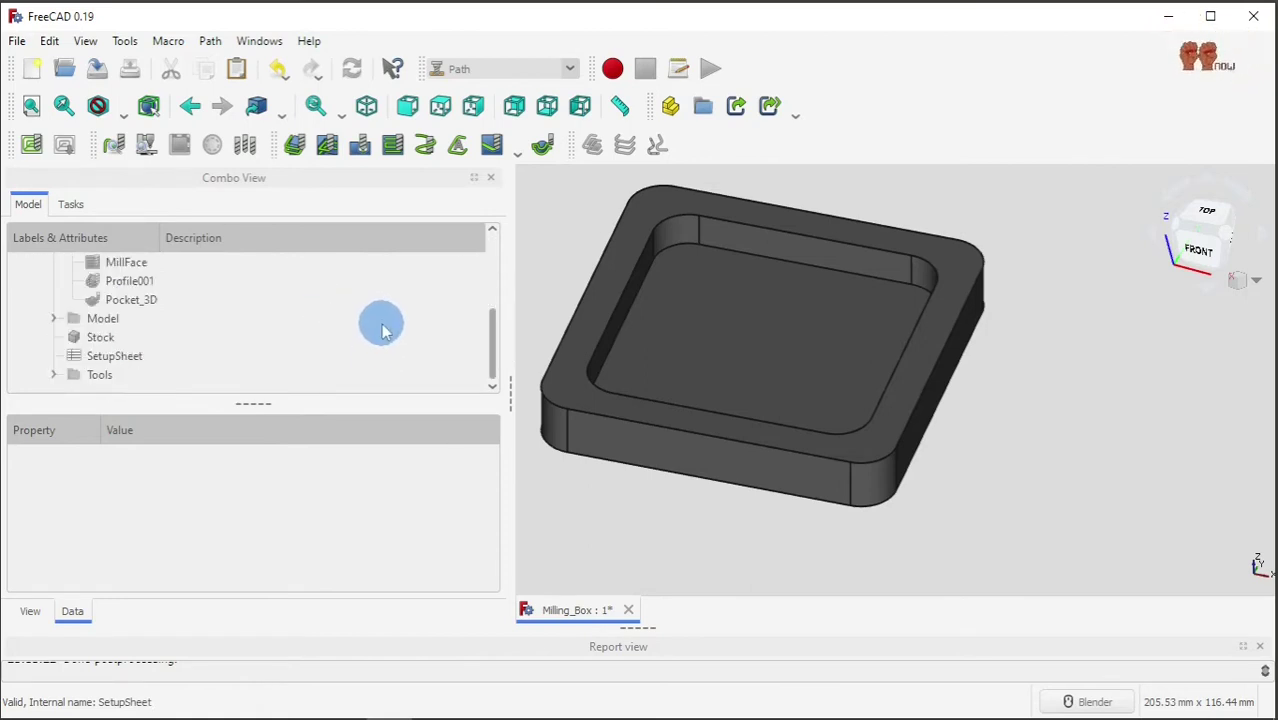
pyautogui.scroll(2, 379, 323)
pyautogui.scroll(-2, 381, 325)
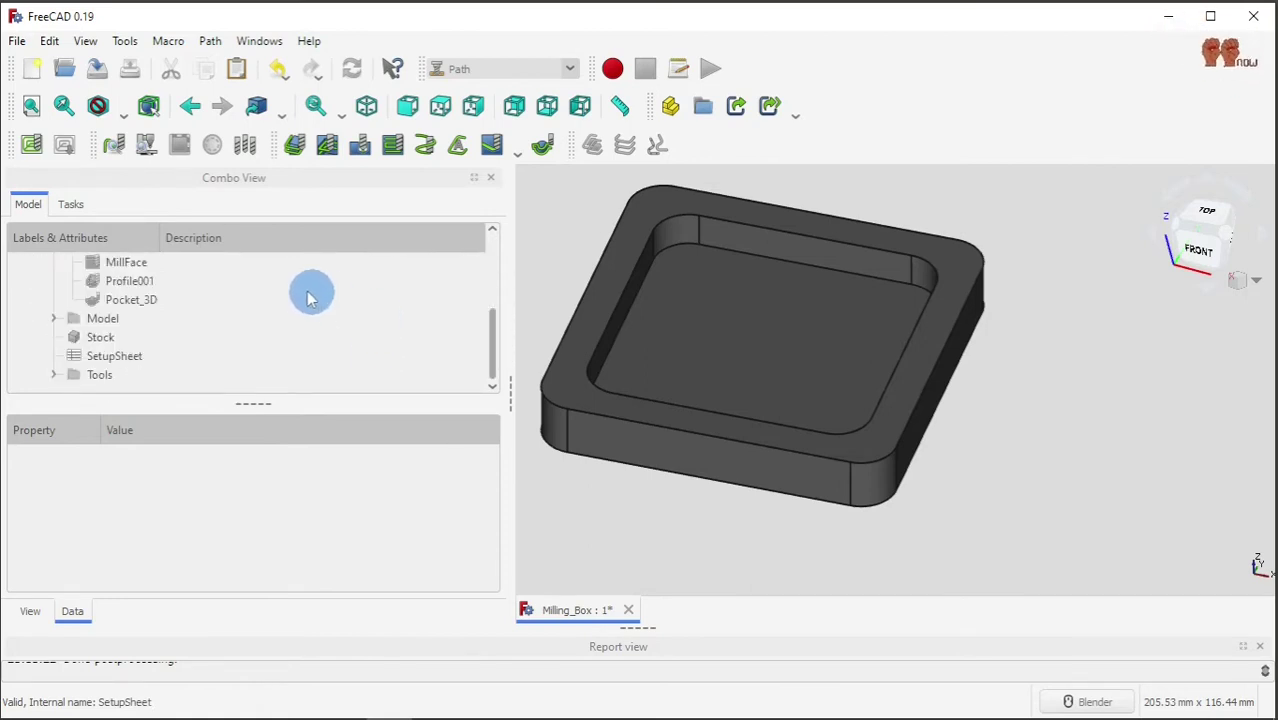
pyautogui.scroll(2, 120, 312)
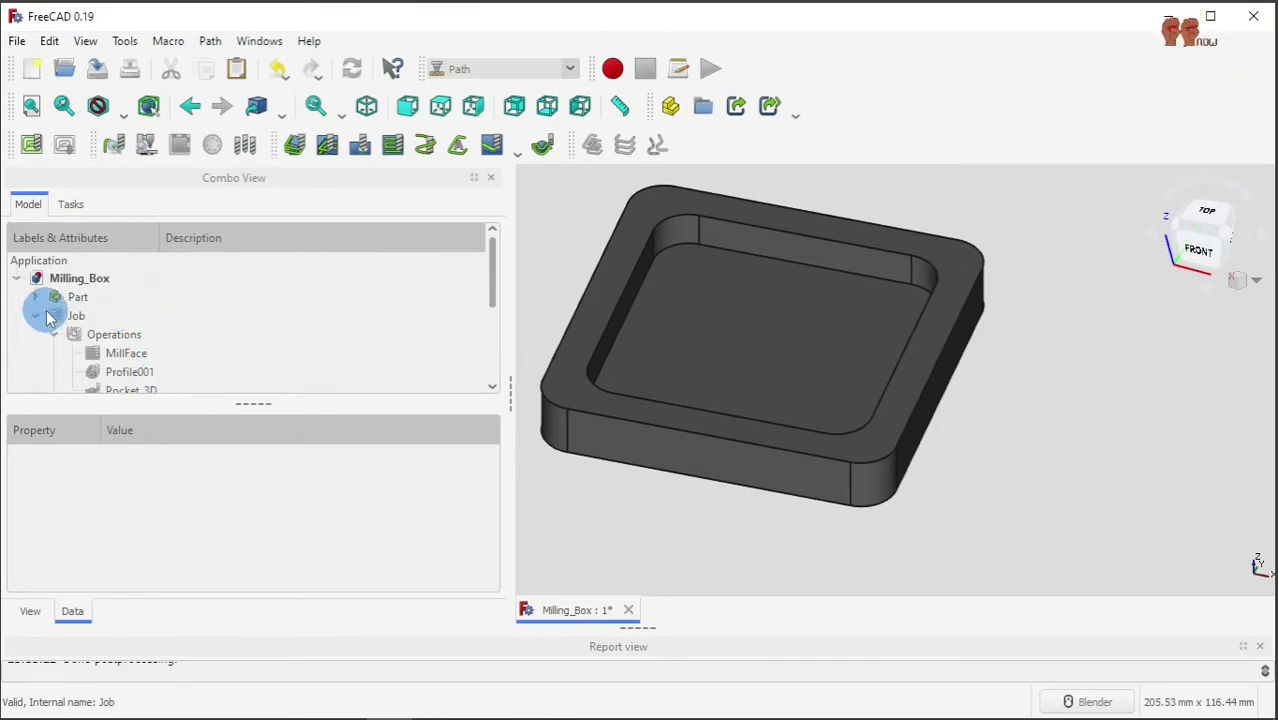
pyautogui.scroll(-2, 193, 308)
pyautogui.scroll(2, 190, 318)
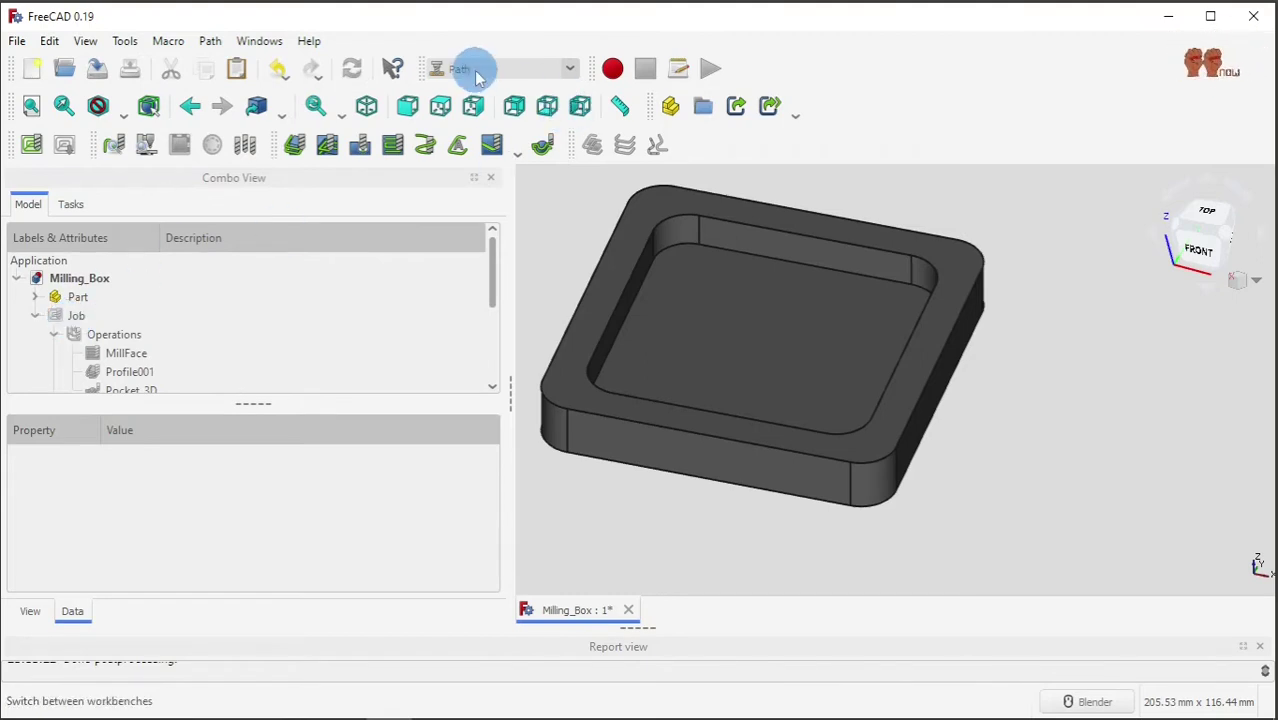
# Step: Look through the Job's entries in the model tree and open its Stock for editing
pyautogui.click(78, 315)
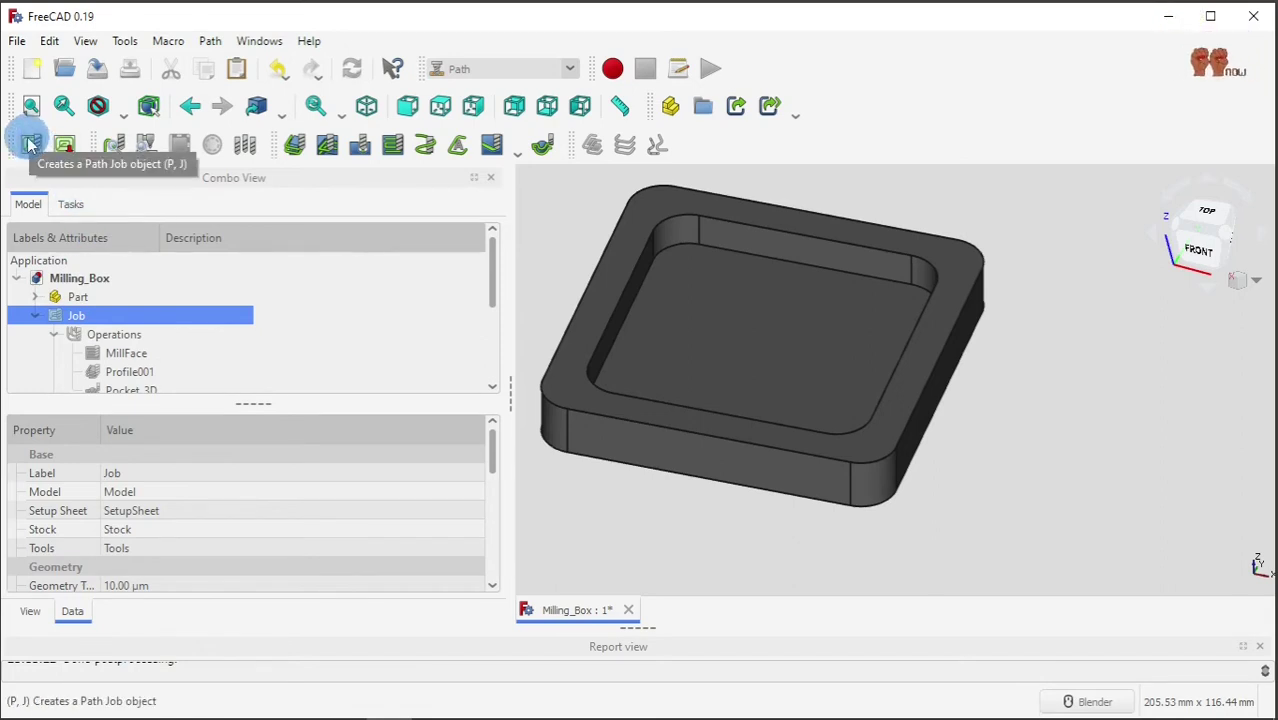
pyautogui.scroll(-2, 160, 318)
pyautogui.scroll(2, 163, 313)
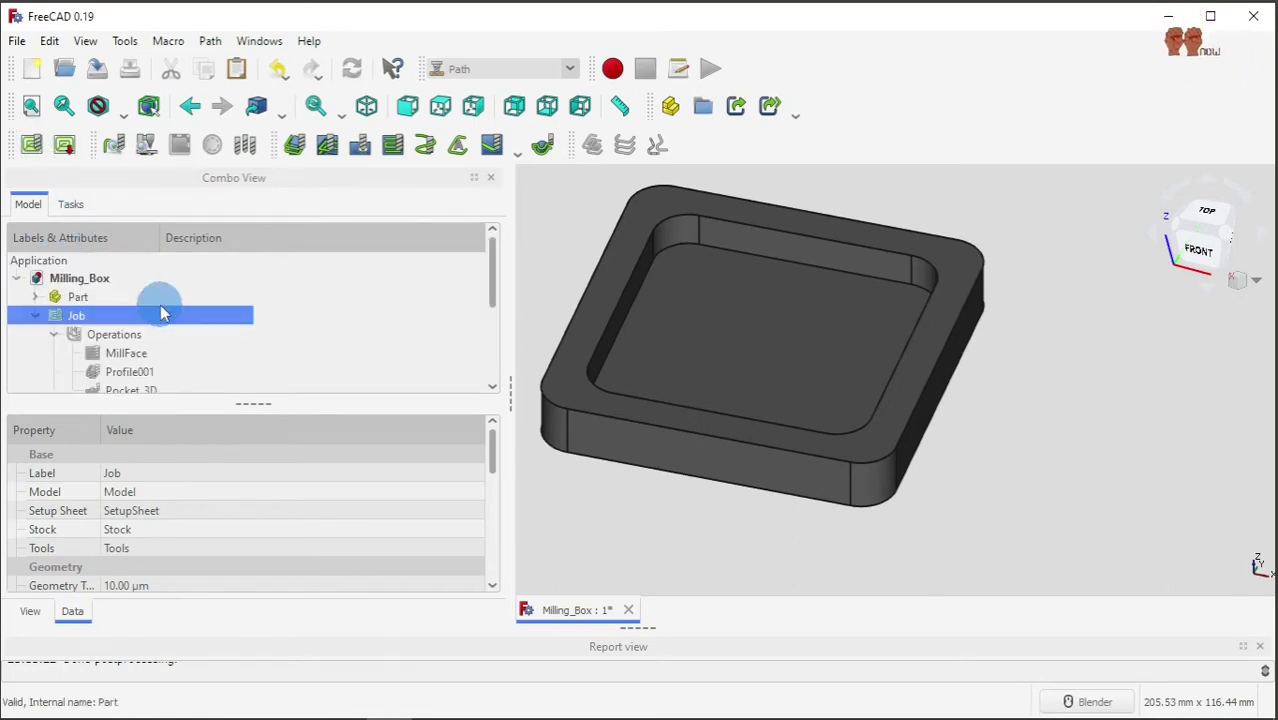
pyautogui.click(56, 336)
pyautogui.click(56, 336)
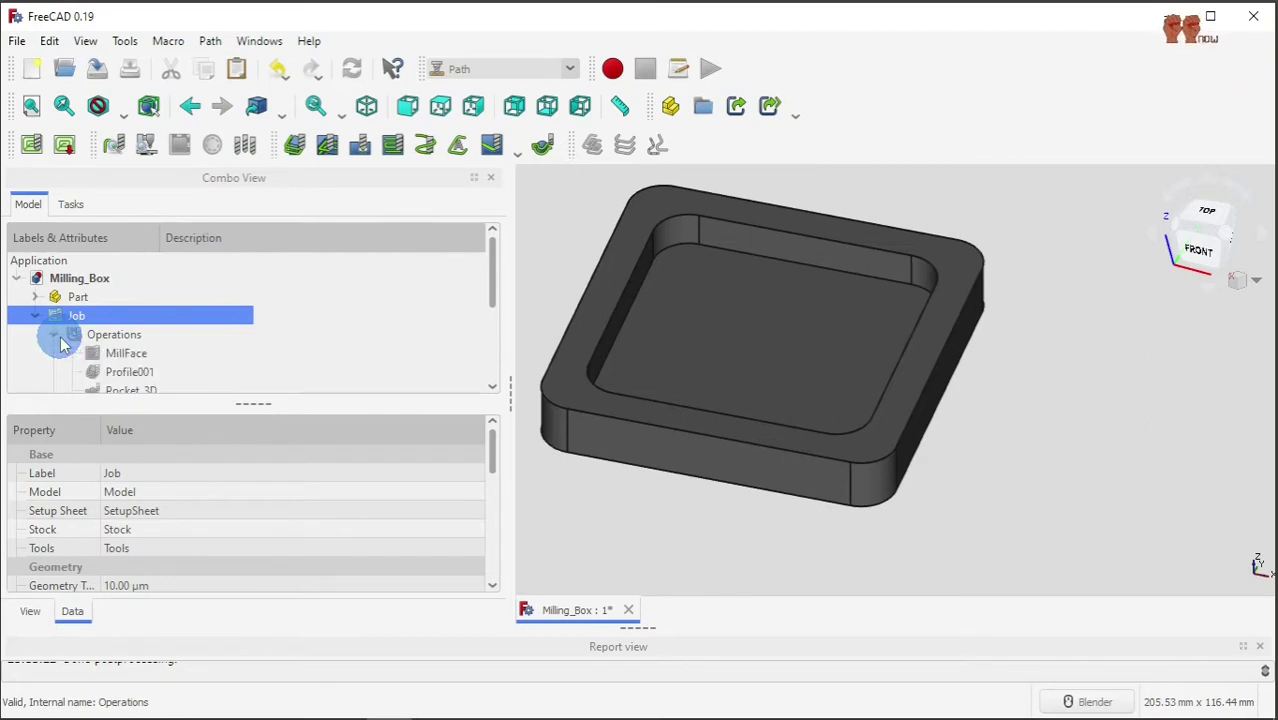
pyautogui.scroll(-2, 163, 351)
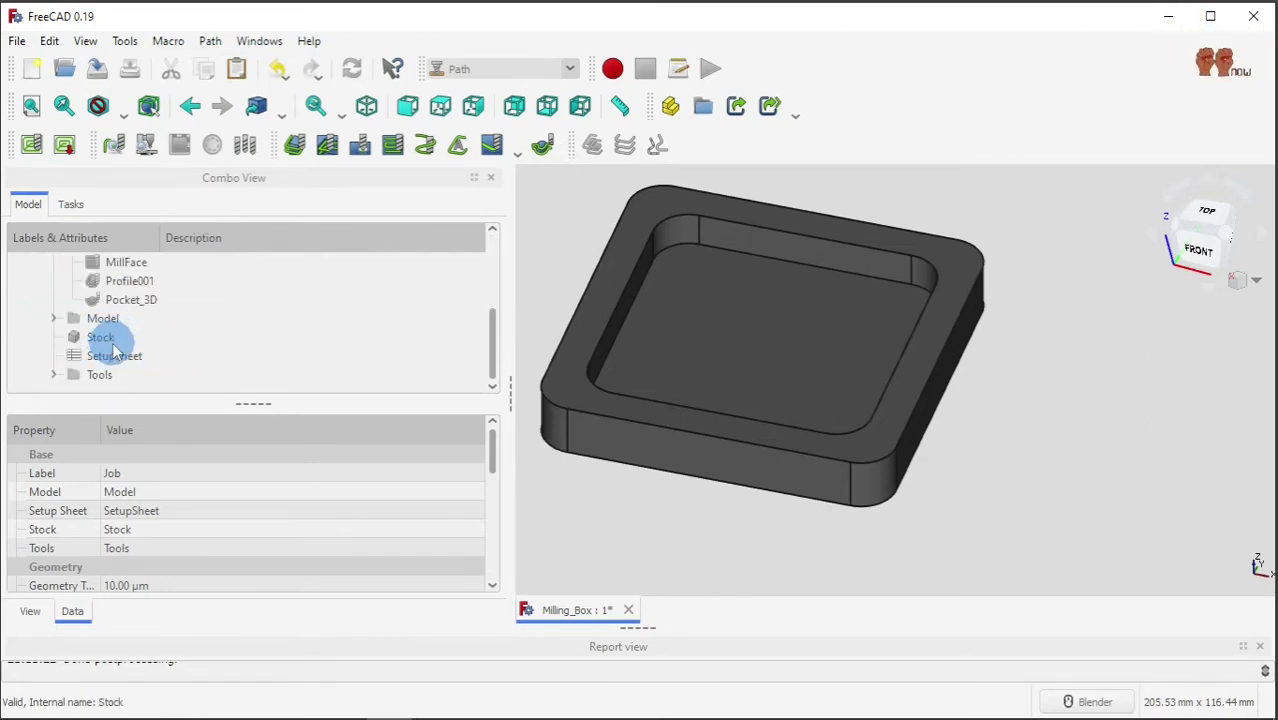
pyautogui.click(100, 338)
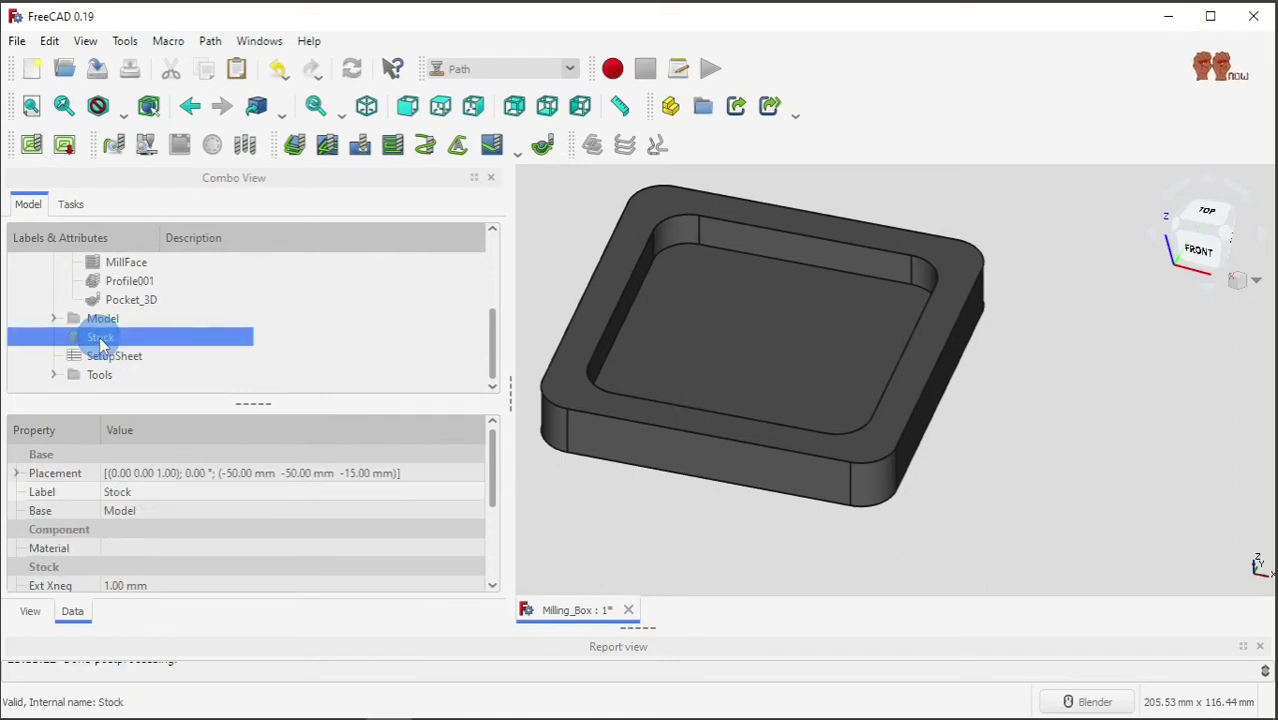
pyautogui.doubleClick(163, 340)
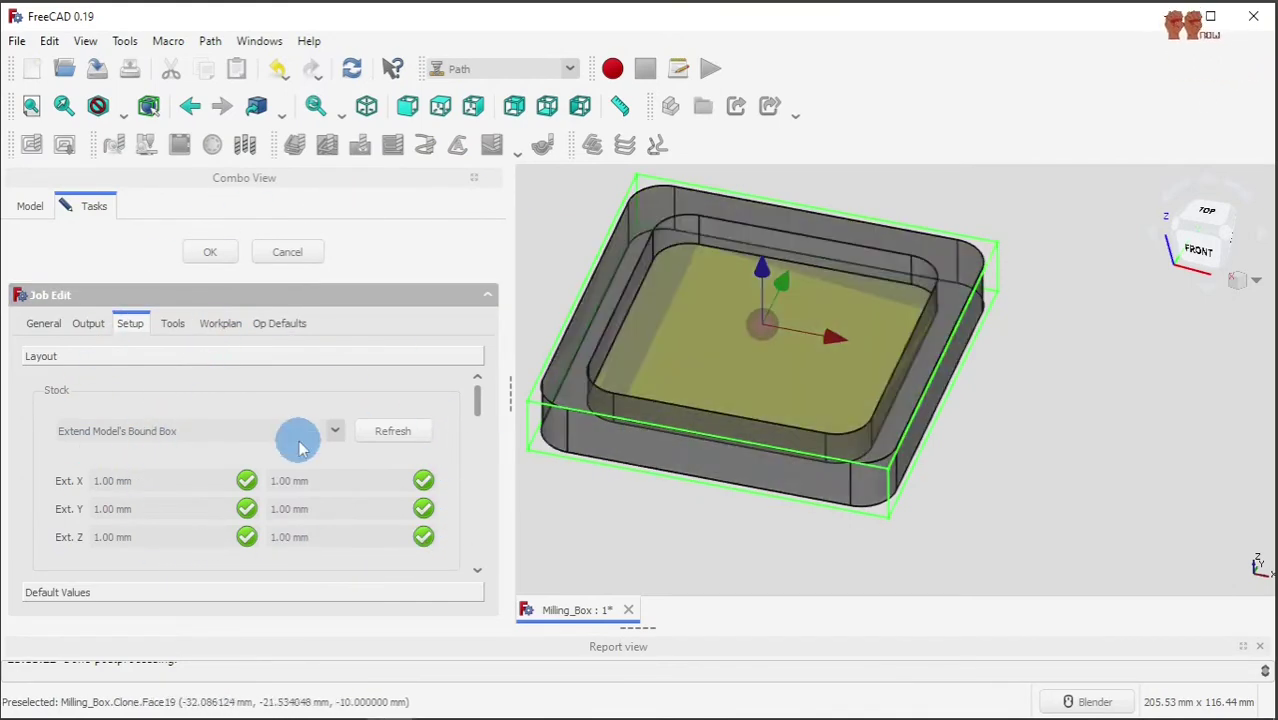
# Step: Try positive stock extensions of 0 mm in X and 3 mm in Y, return both to 1 mm and refresh the stock
pyautogui.click(331, 483)
pyautogui.write('0')
pyautogui.click(334, 508)
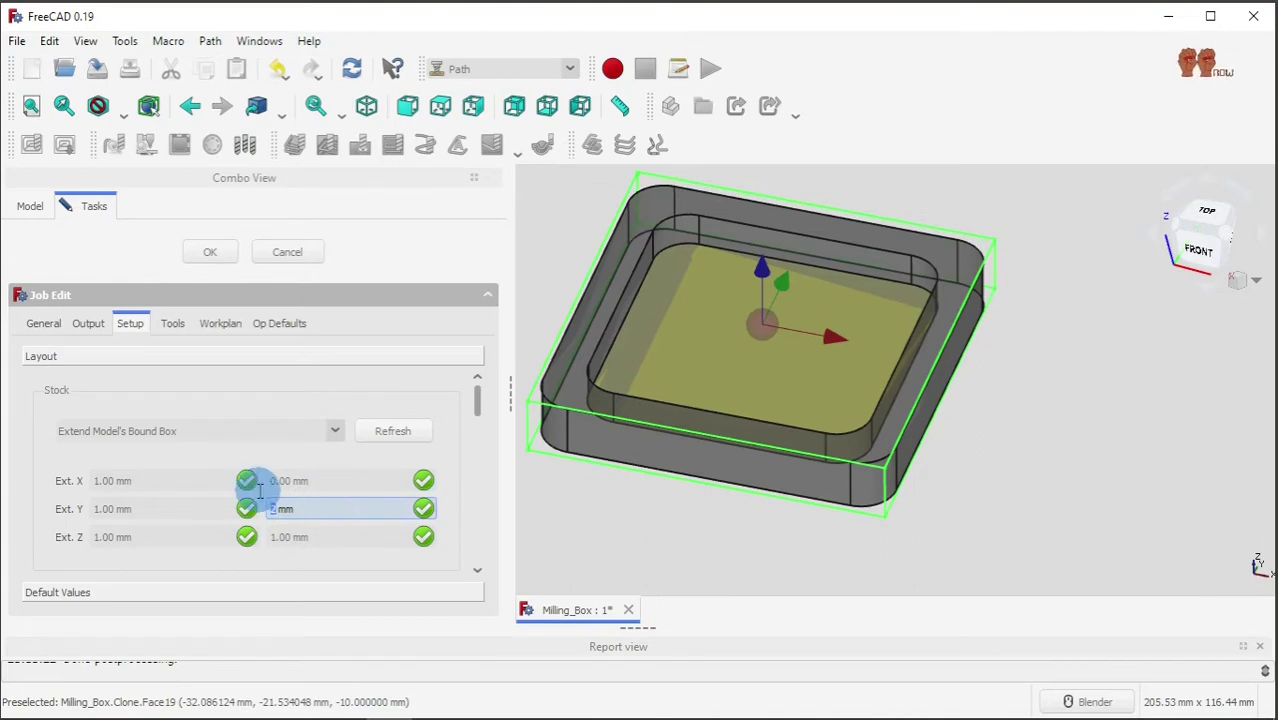
pyautogui.click(315, 483)
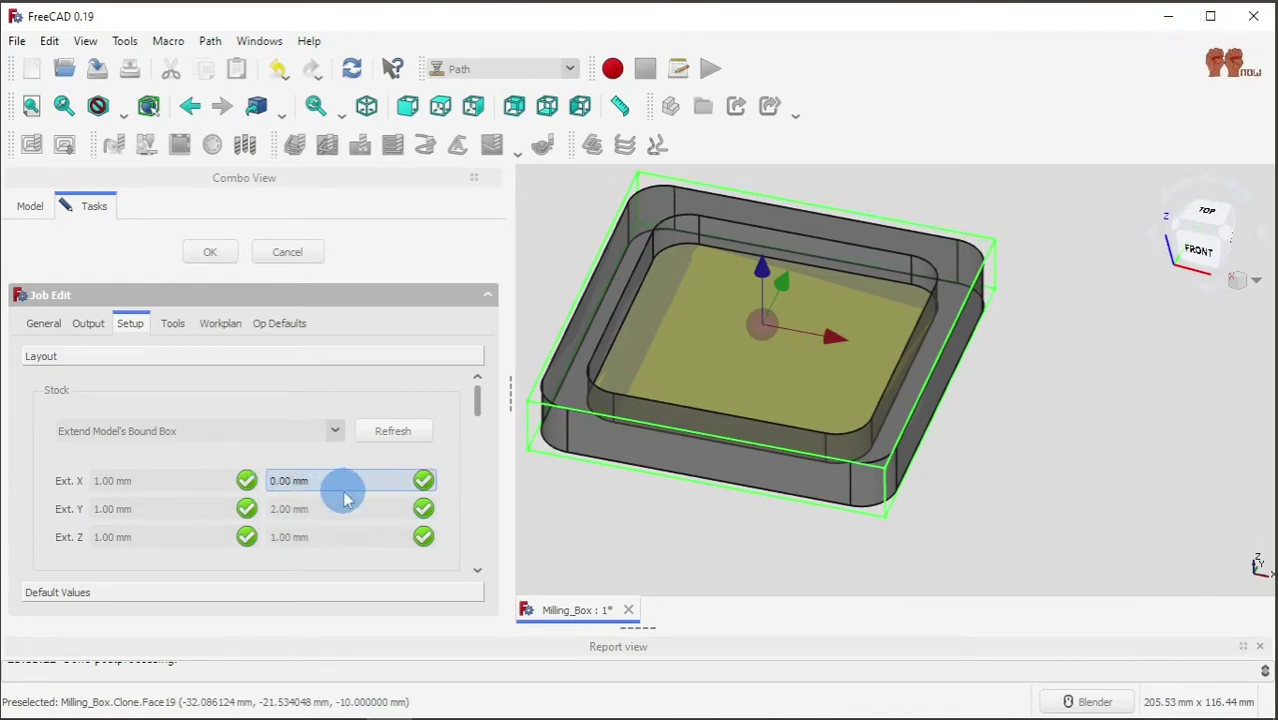
pyautogui.write('1')
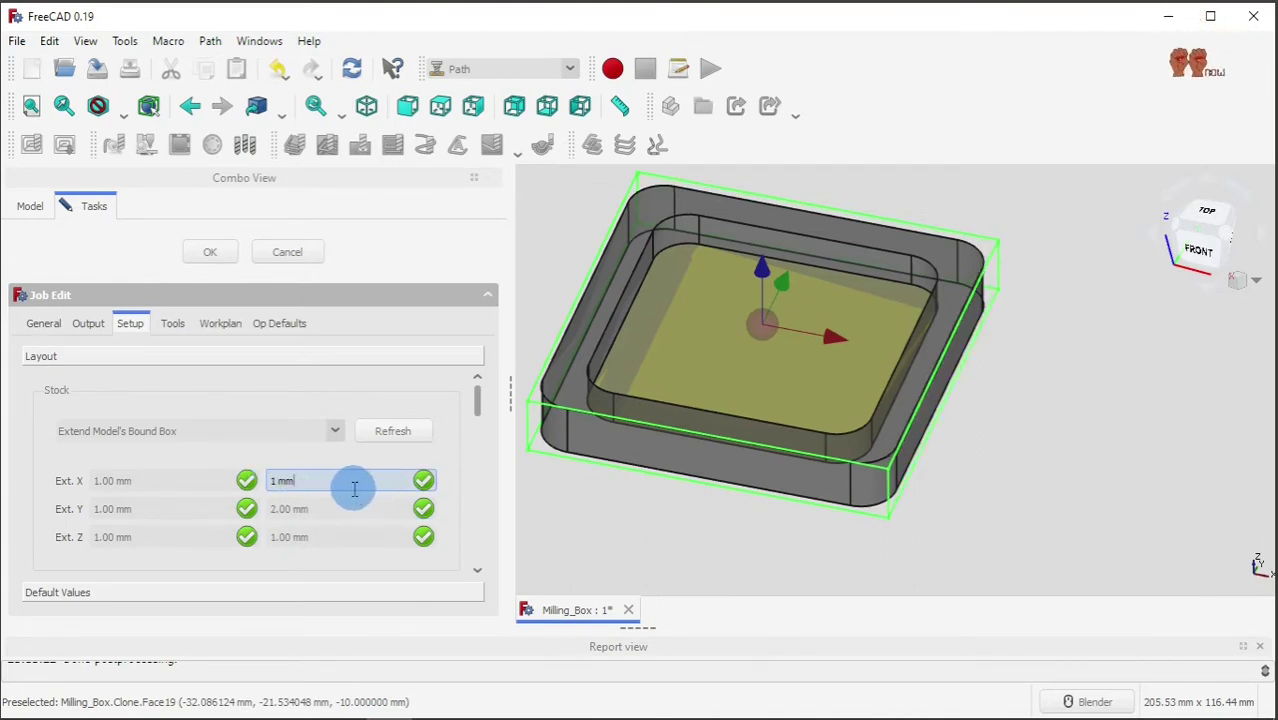
pyautogui.click(347, 509)
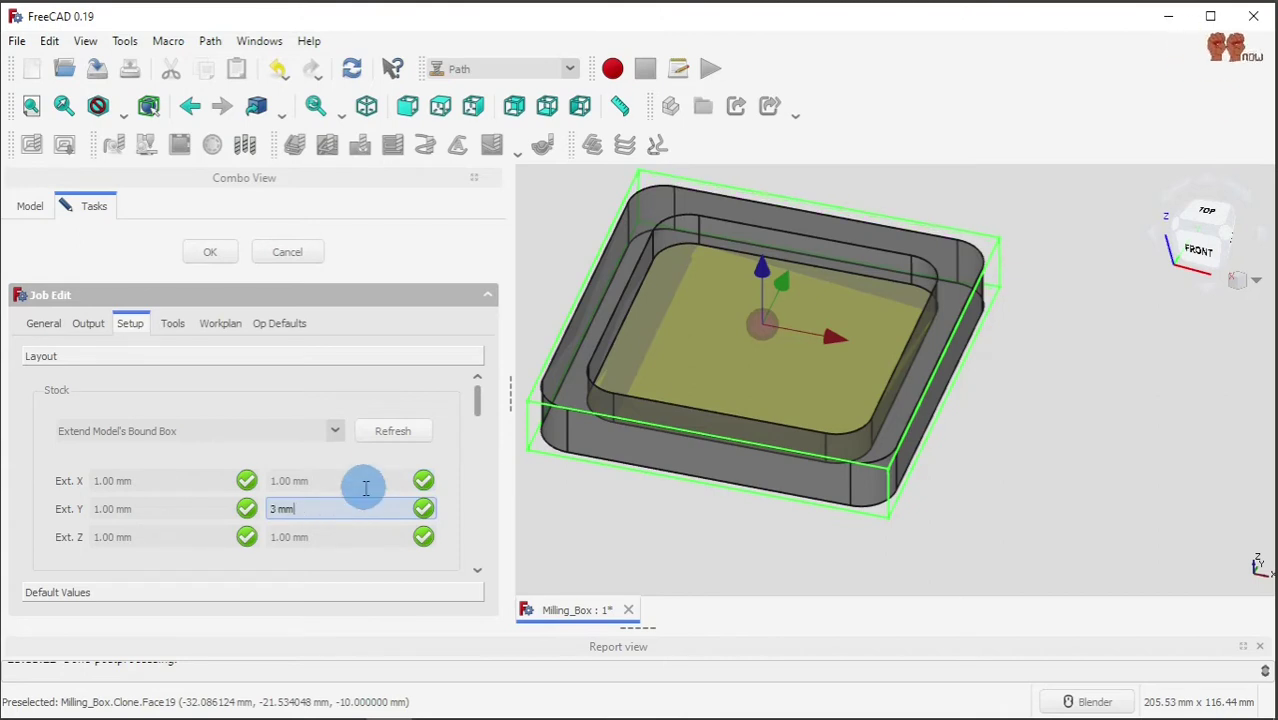
pyautogui.press('Return')
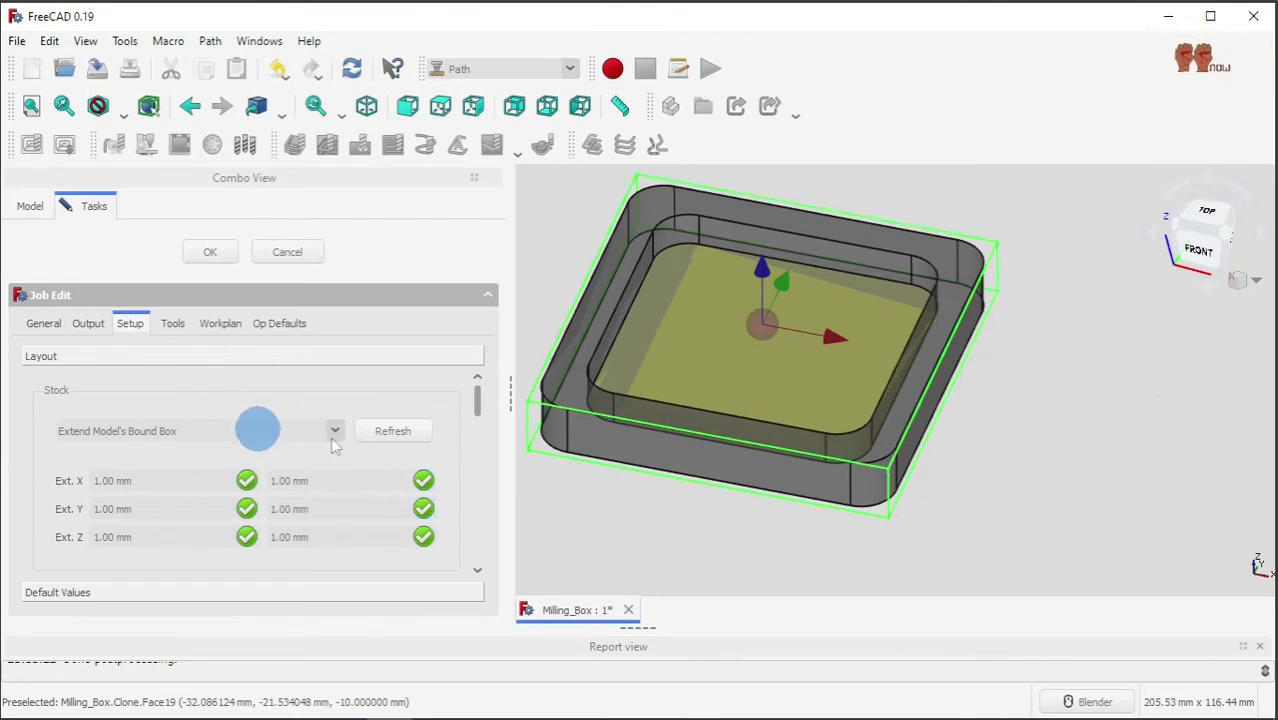
pyautogui.click(410, 438)
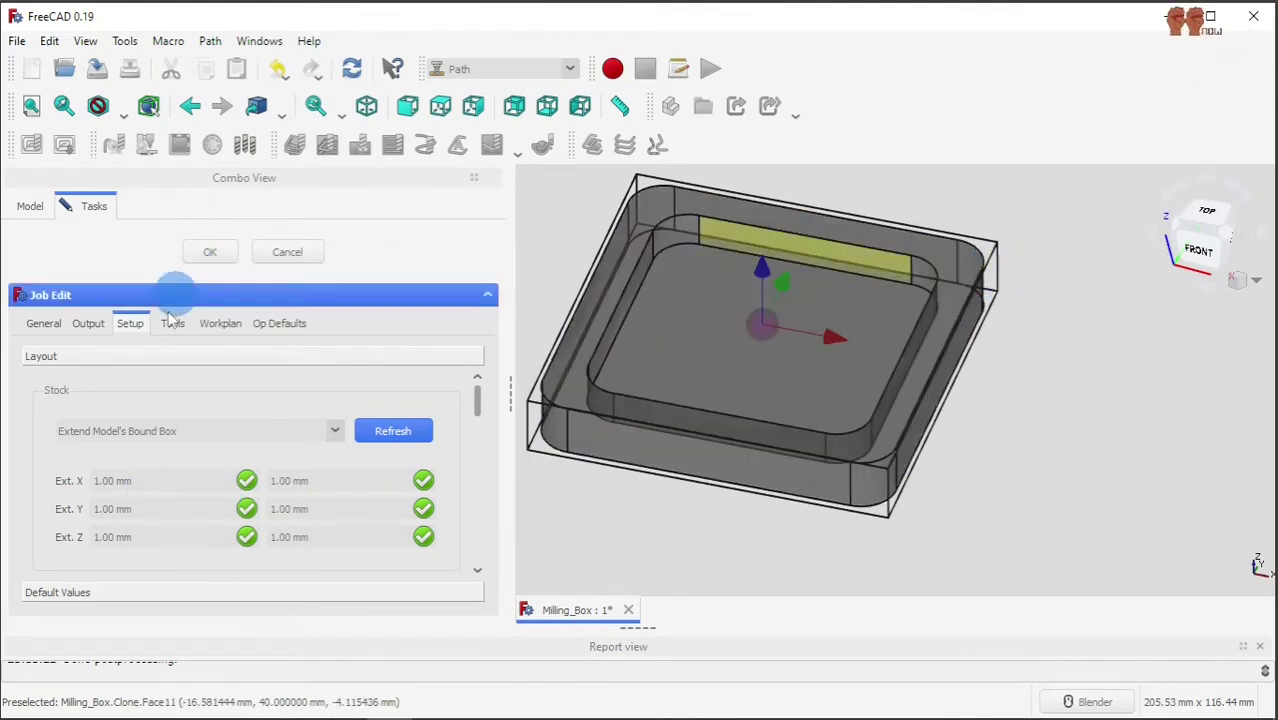
# Step: Choose MillingBox.gcode in GCode_Files as the job's output file, confirm replacing it, and return to the stock setup
pyautogui.click(91, 324)
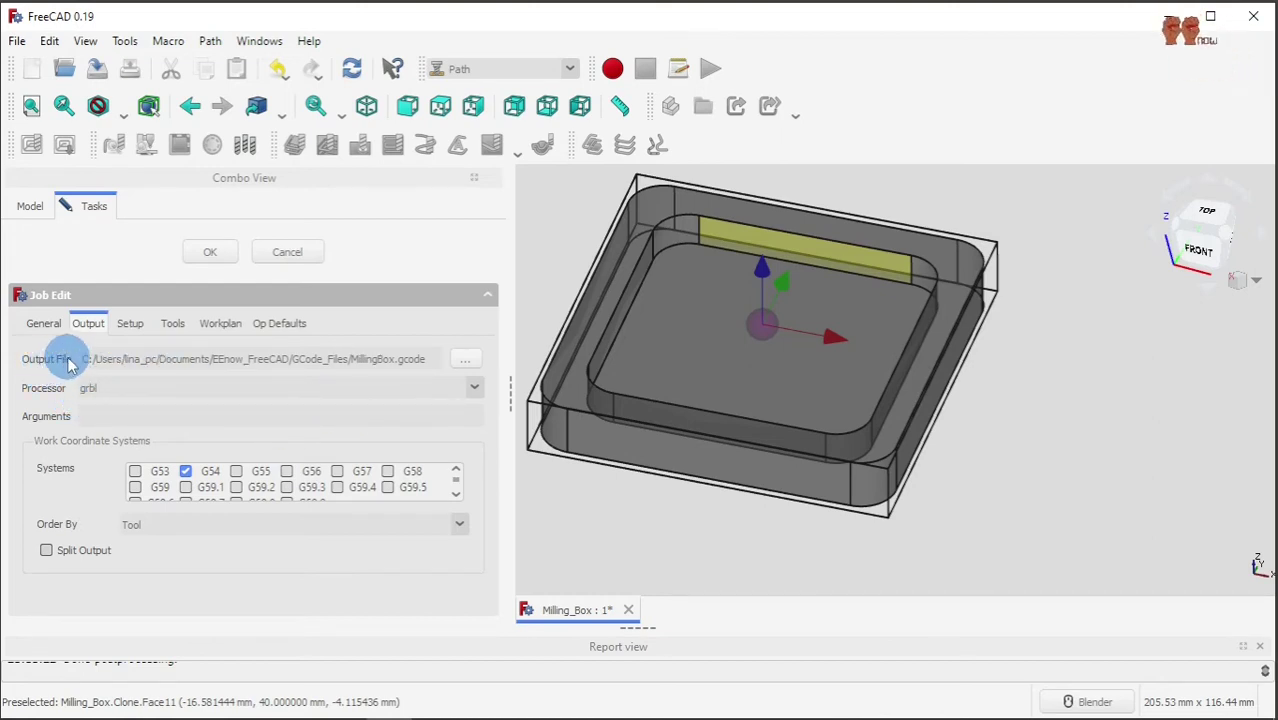
pyautogui.click(463, 362)
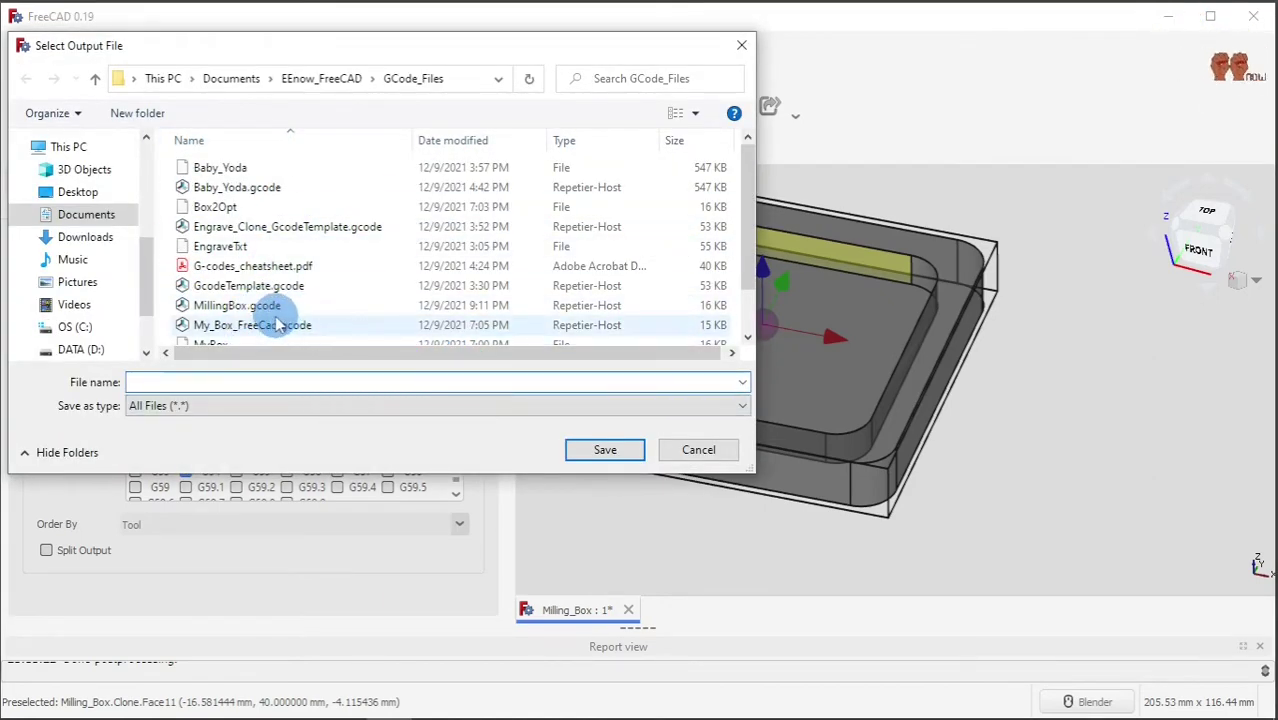
pyautogui.click(262, 305)
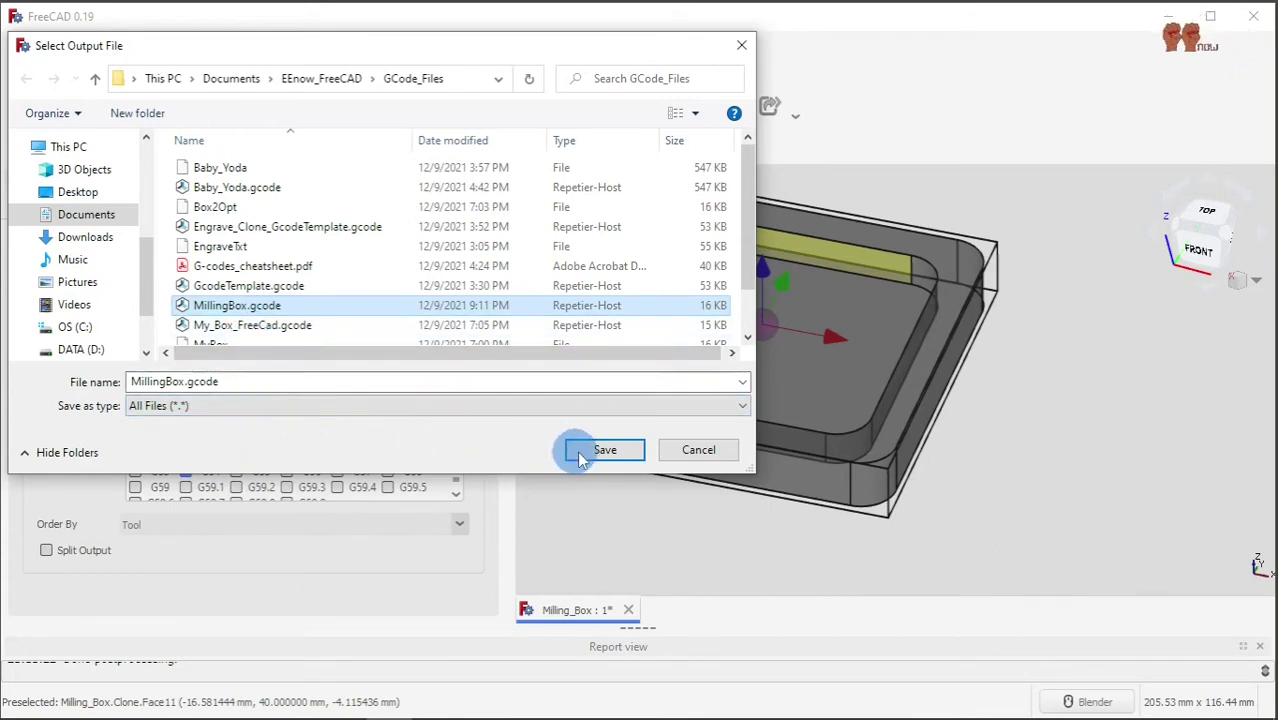
pyautogui.click(603, 450)
pyautogui.click(684, 370)
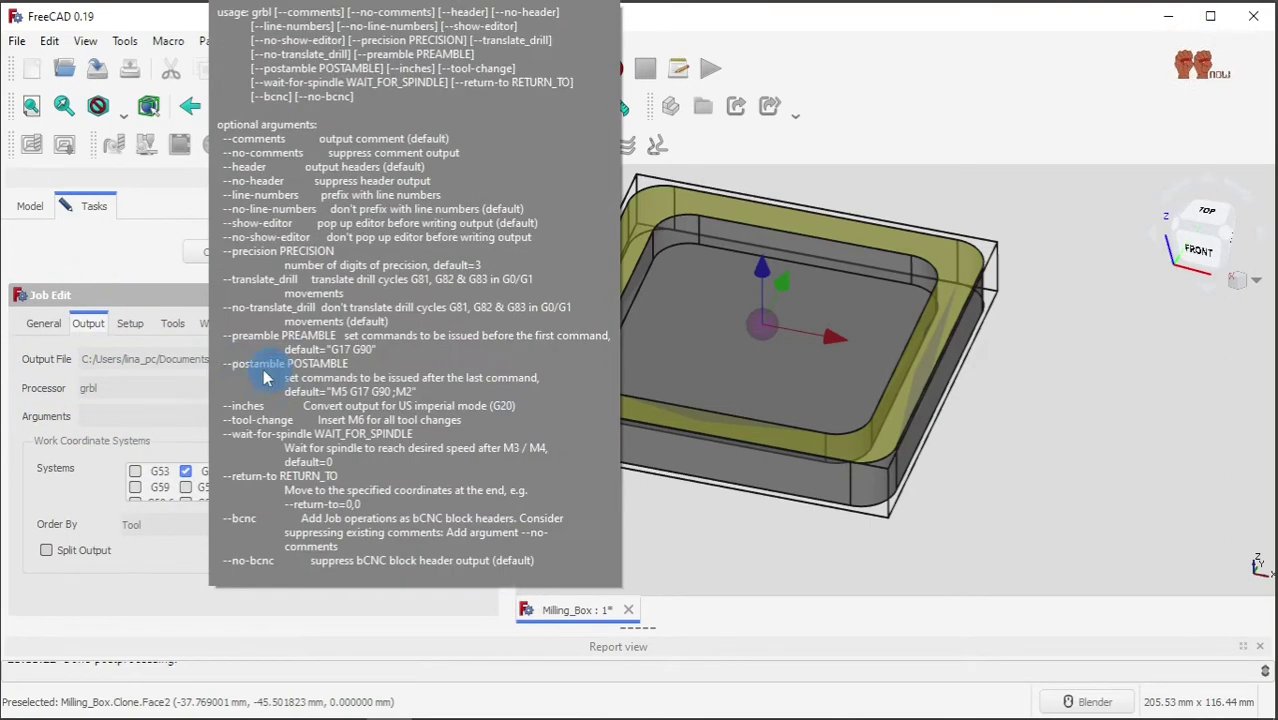
pyautogui.click(140, 327)
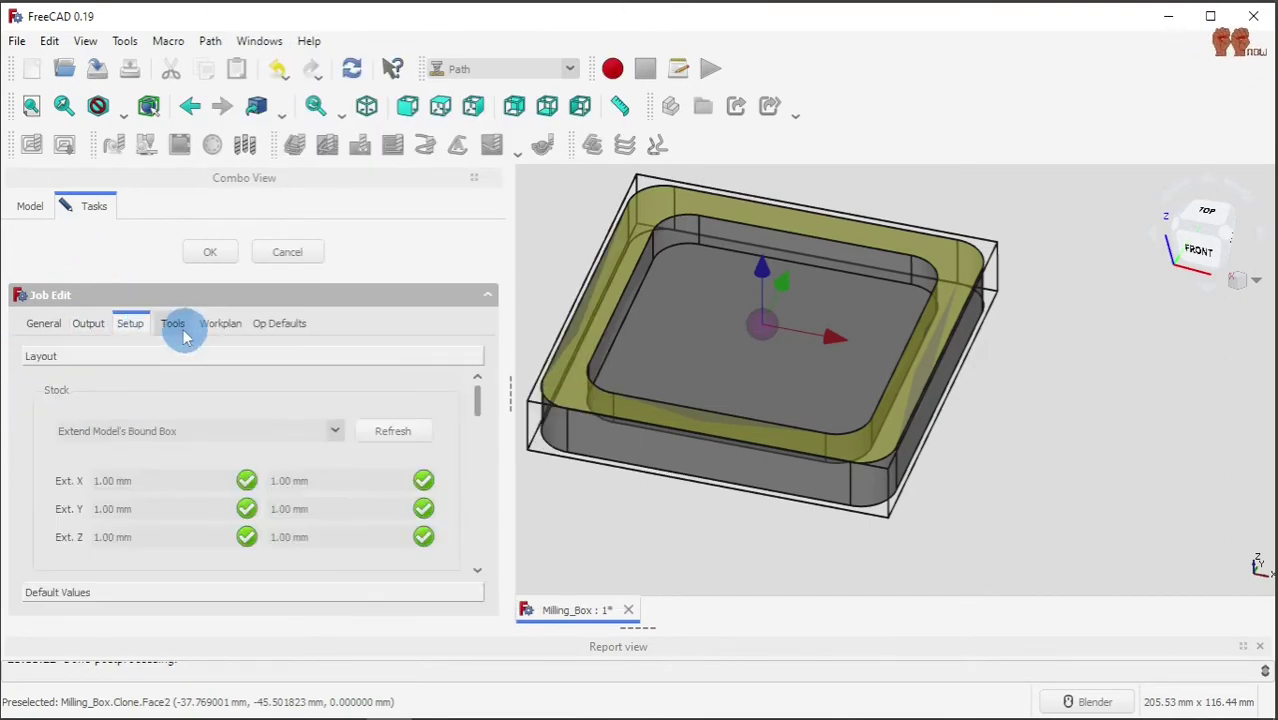
# Step: Inspect the job's tool list and the tool bit files available for adding, without adding a tool
pyautogui.click(174, 326)
pyautogui.click(140, 330)
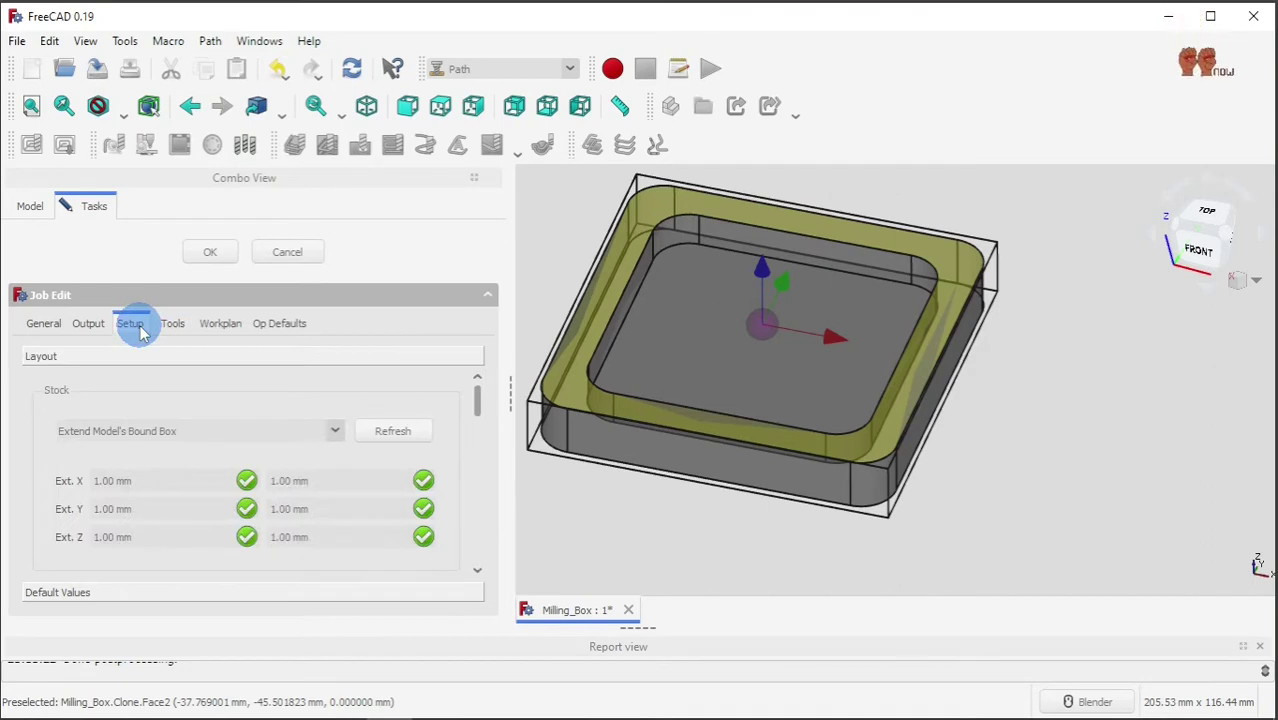
pyautogui.click(175, 327)
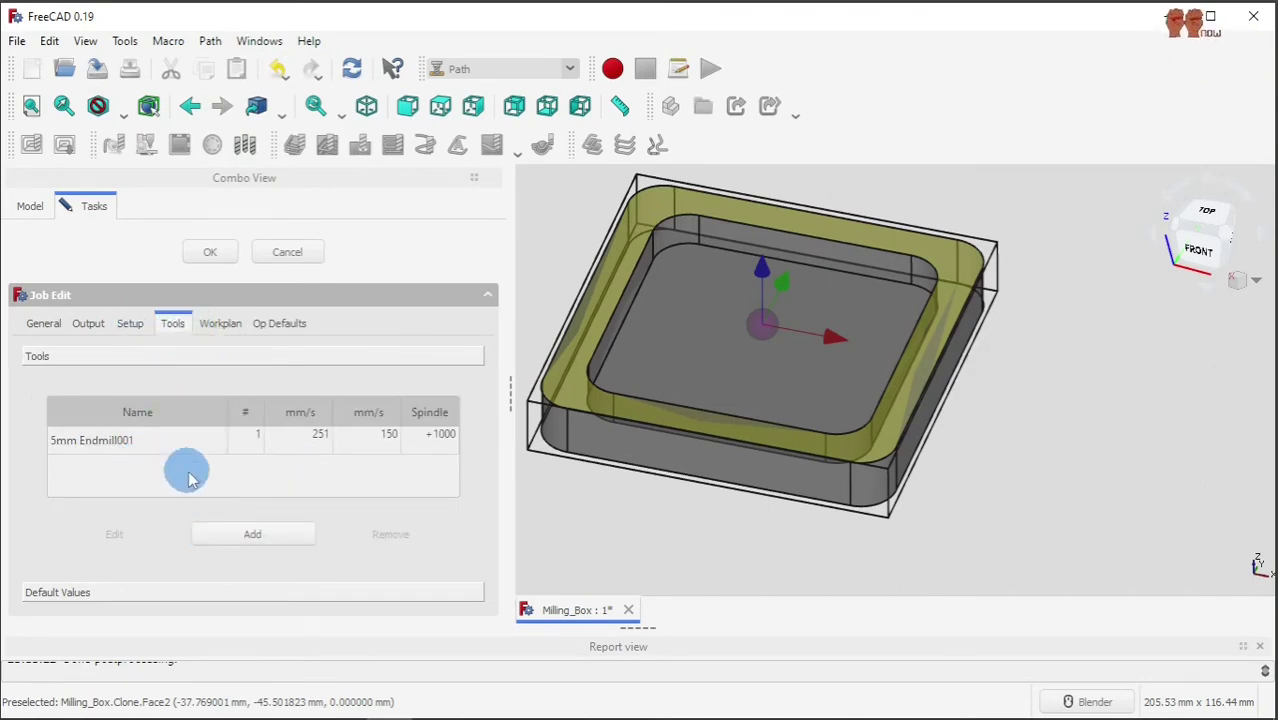
pyautogui.click(284, 540)
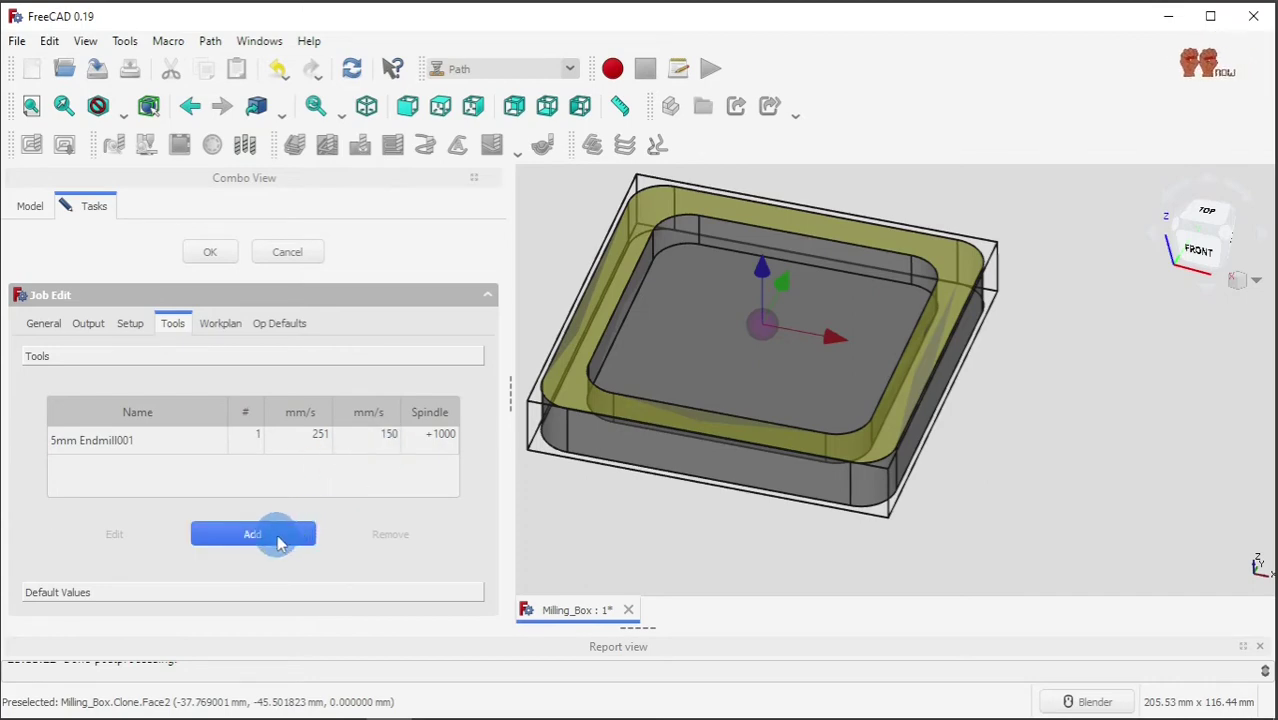
pyautogui.click(278, 538)
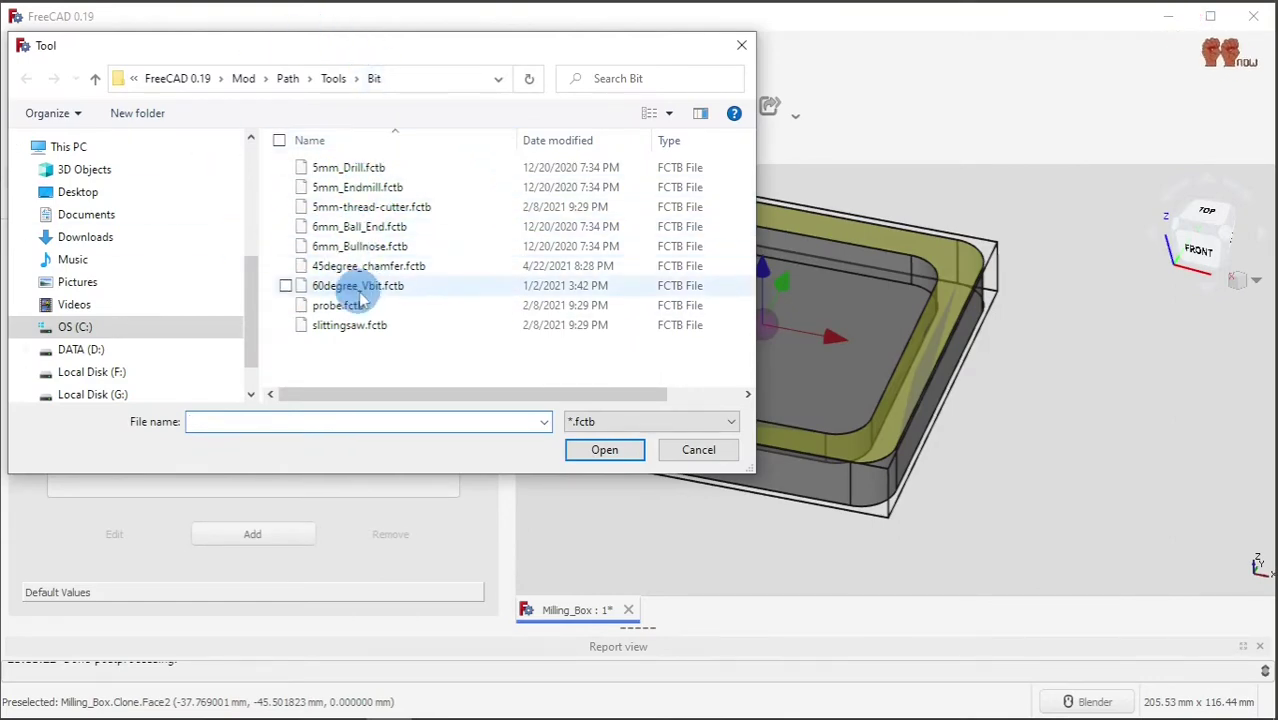
pyautogui.click(700, 452)
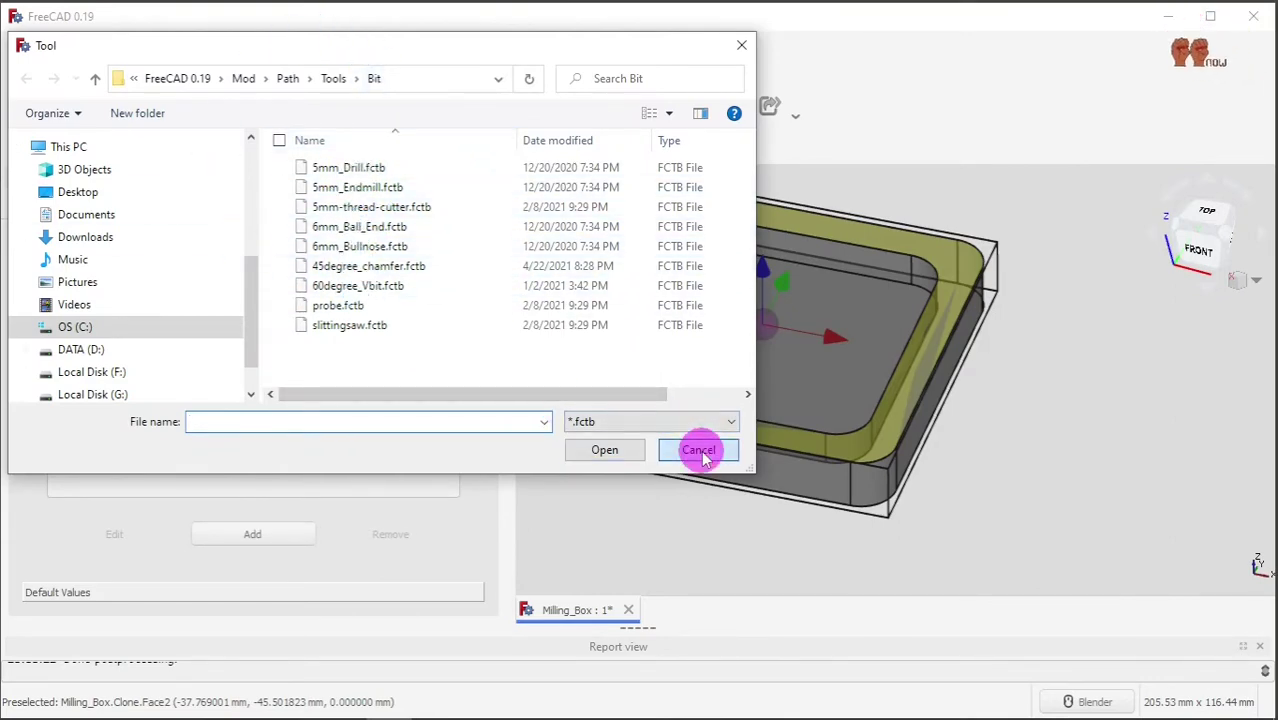
# Step: Review the job's workplan and operation defaults, and accept the job settings
pyautogui.click(233, 328)
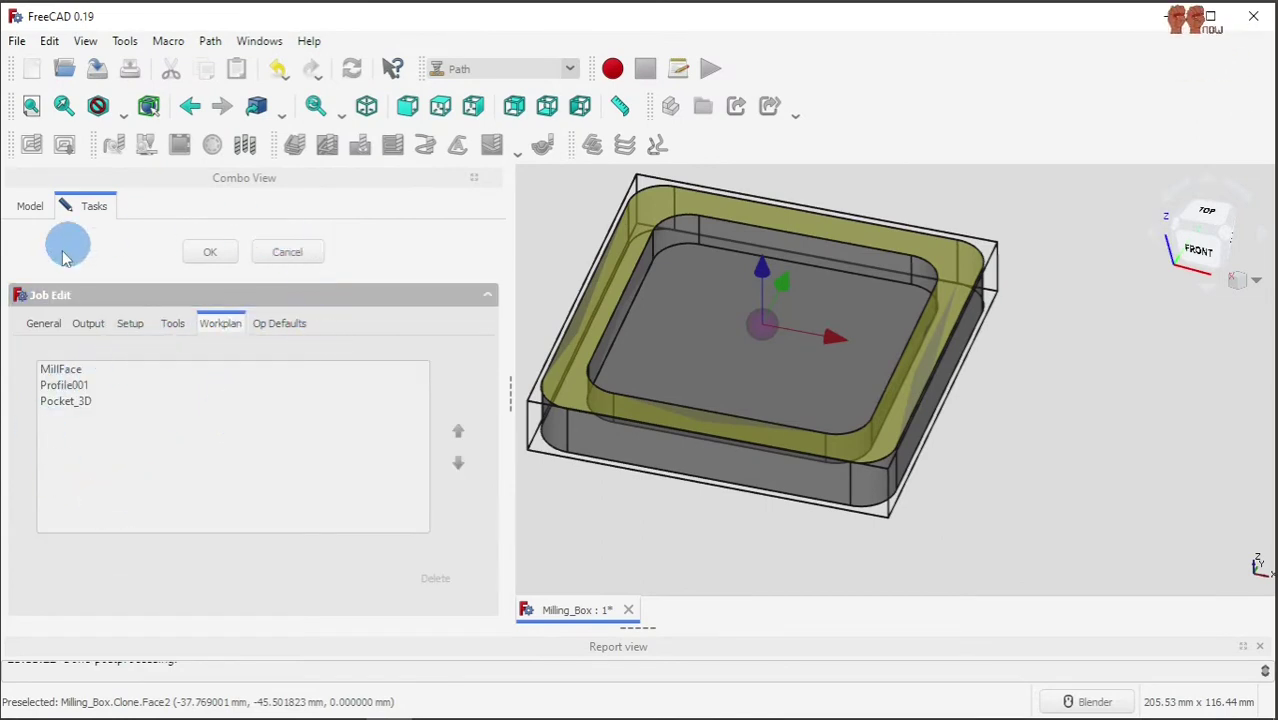
pyautogui.click(282, 324)
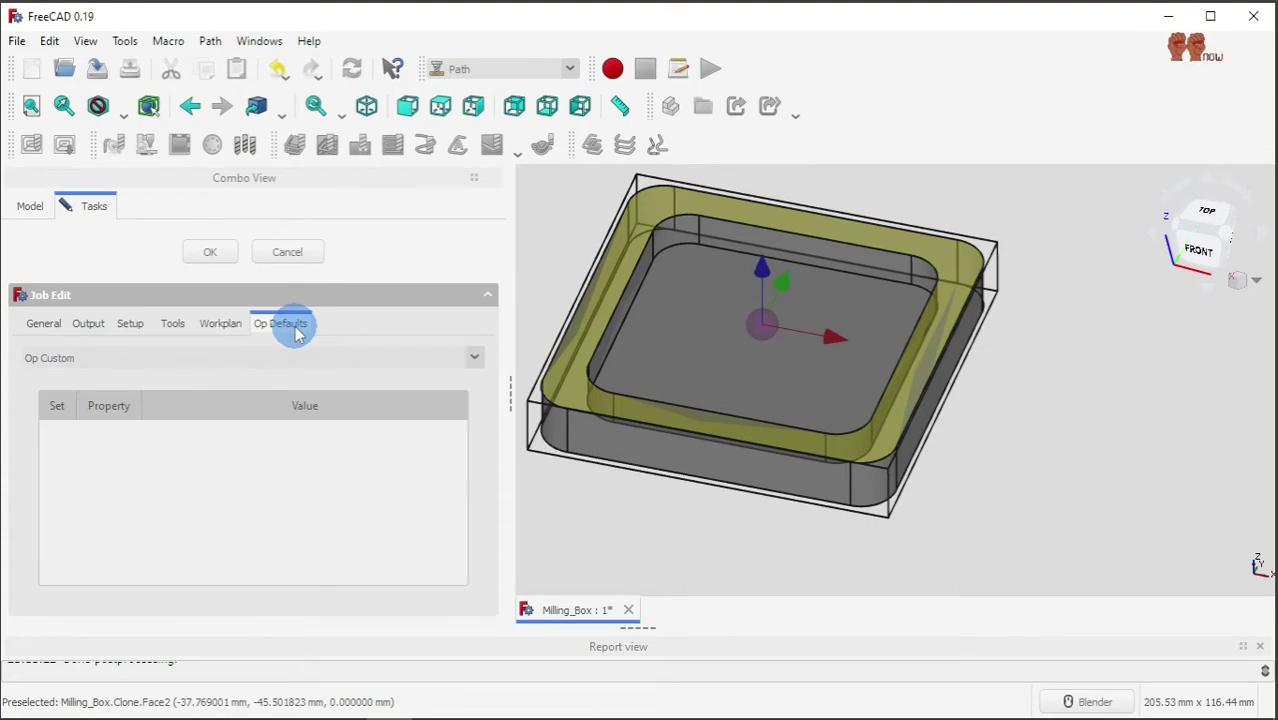
pyautogui.click(306, 254)
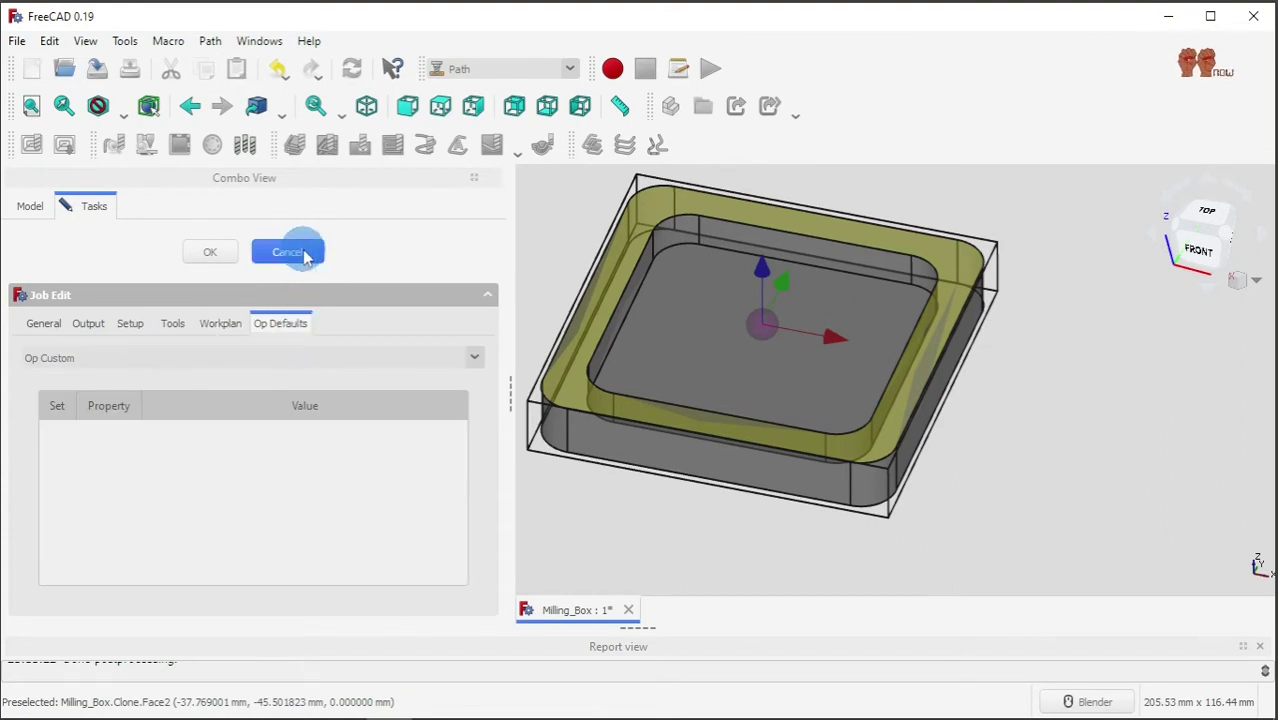
pyautogui.click(210, 253)
# Step: Look through the job's MillFace, Profile001 and Pocket_3D operations in the model tree
pyautogui.click(102, 262)
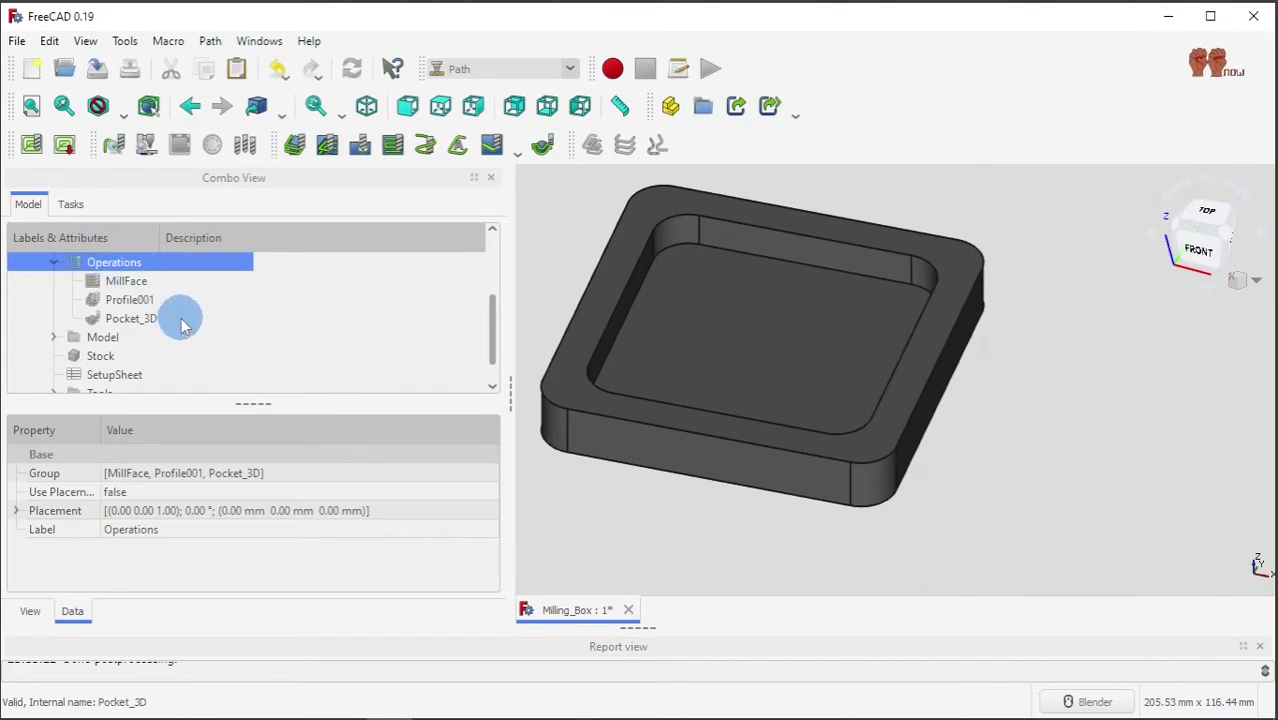
pyautogui.click(140, 288)
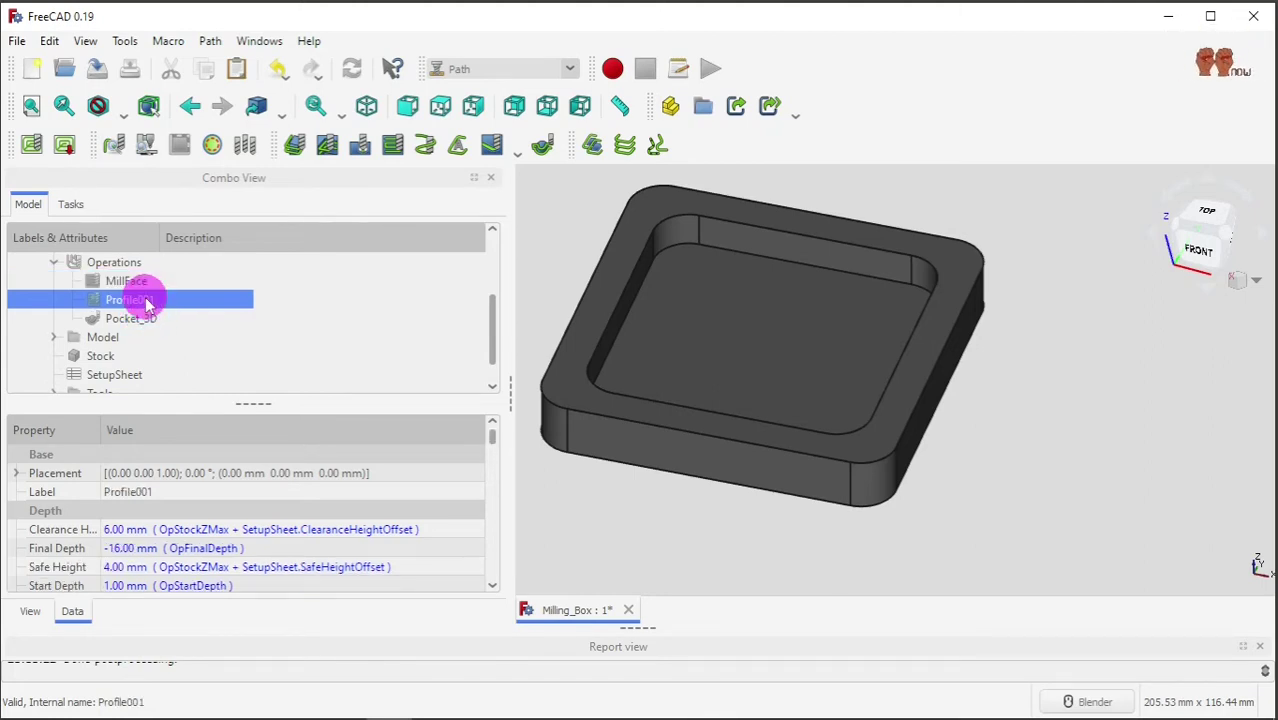
pyautogui.click(140, 320)
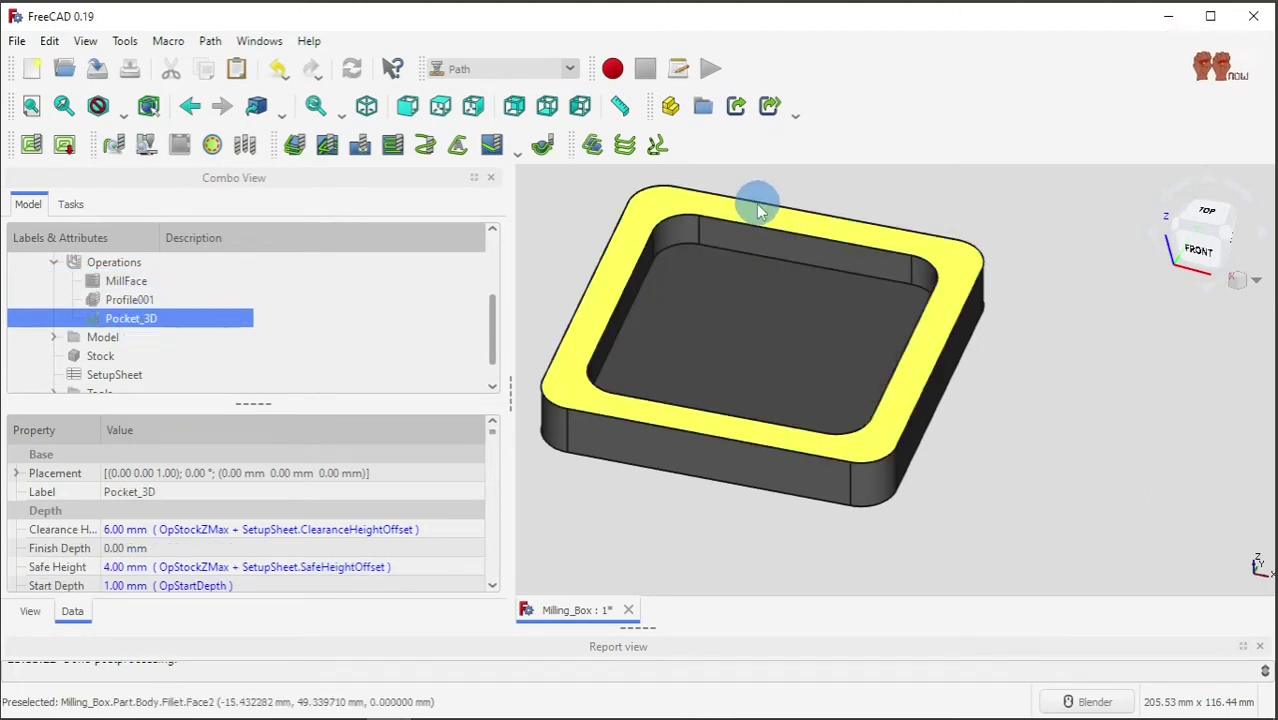
pyautogui.click(66, 147)
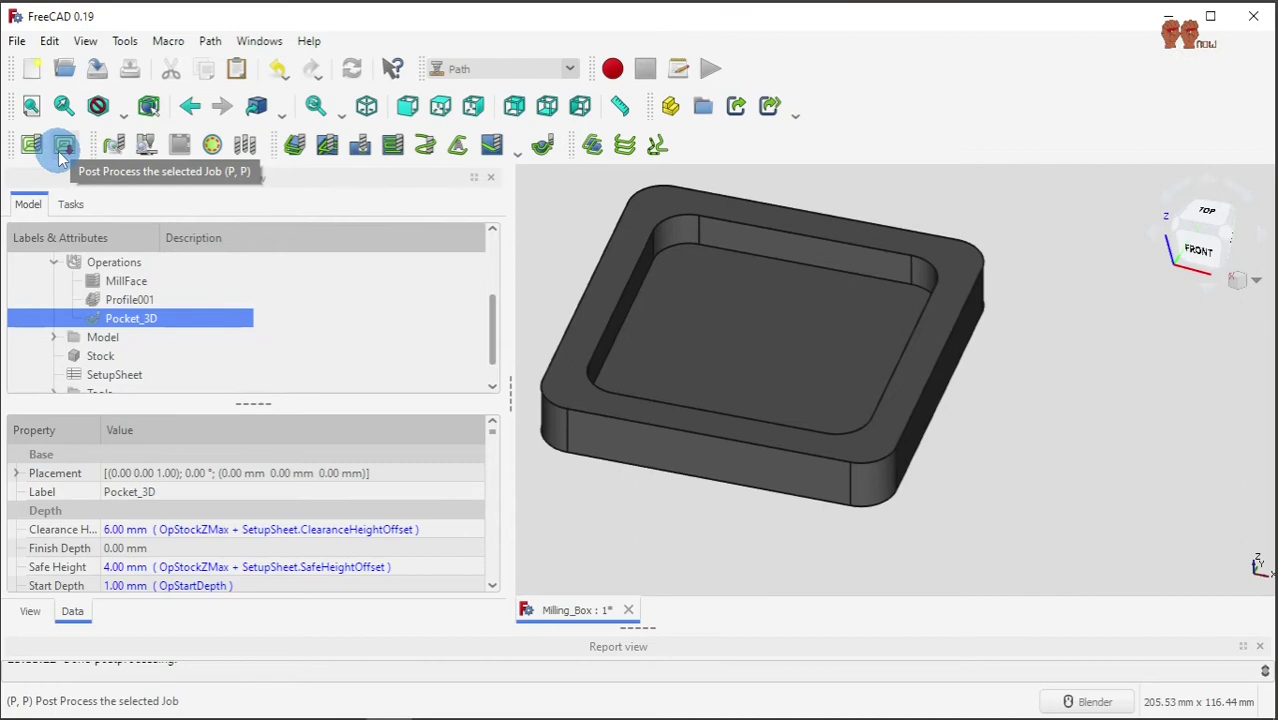
# Step: Switch to Universal Gcode Platform and open MillingBox.gcode from the GCode_Files folder
pyautogui.moveTo(620, 714)
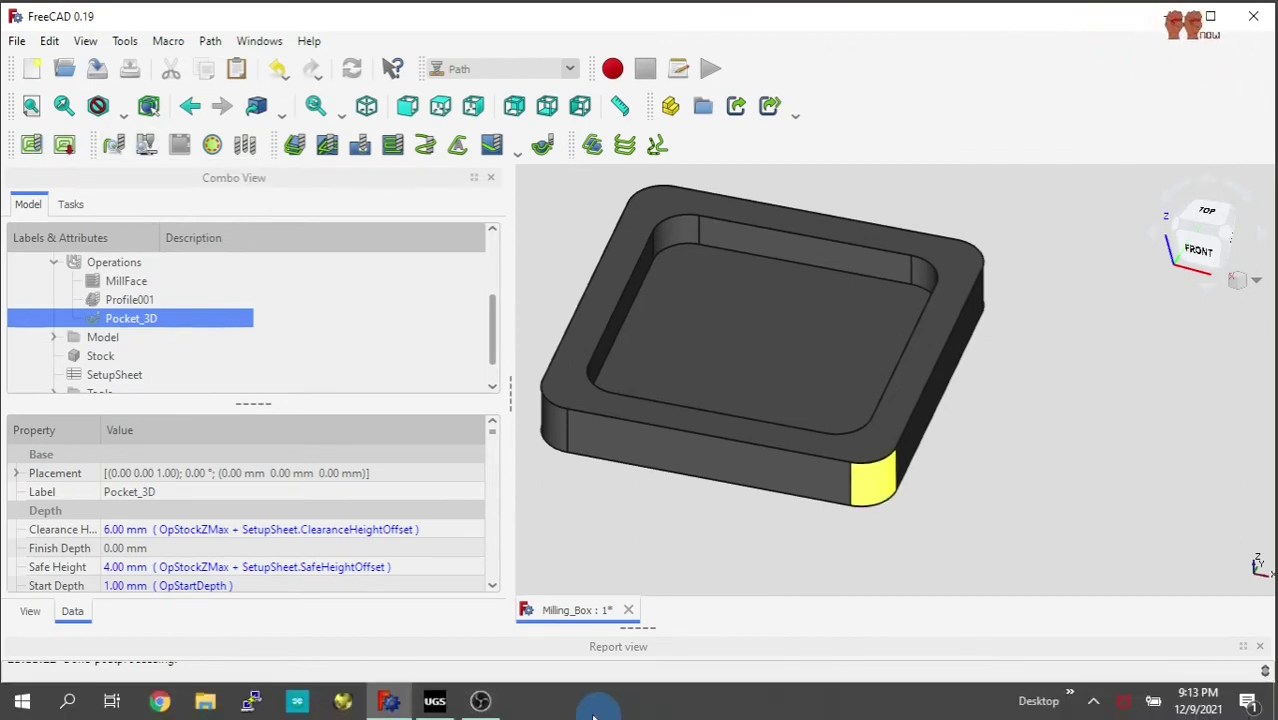
pyautogui.click(434, 700)
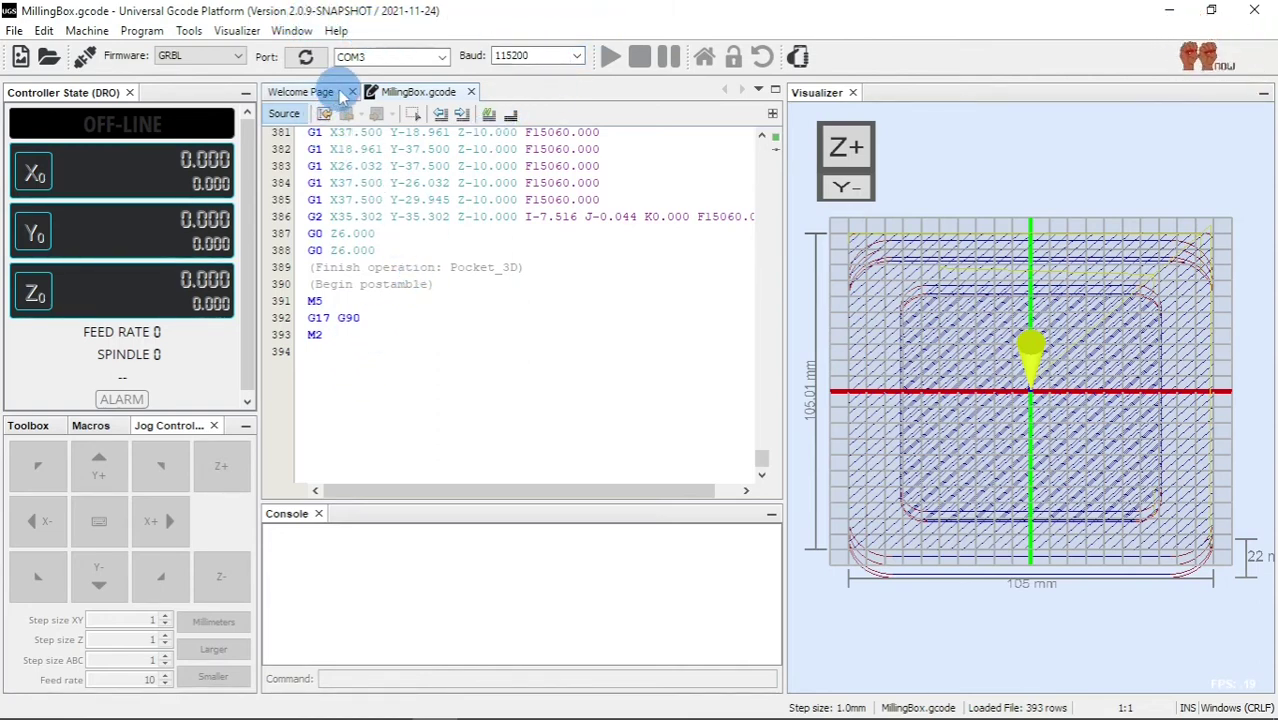
pyautogui.click(50, 58)
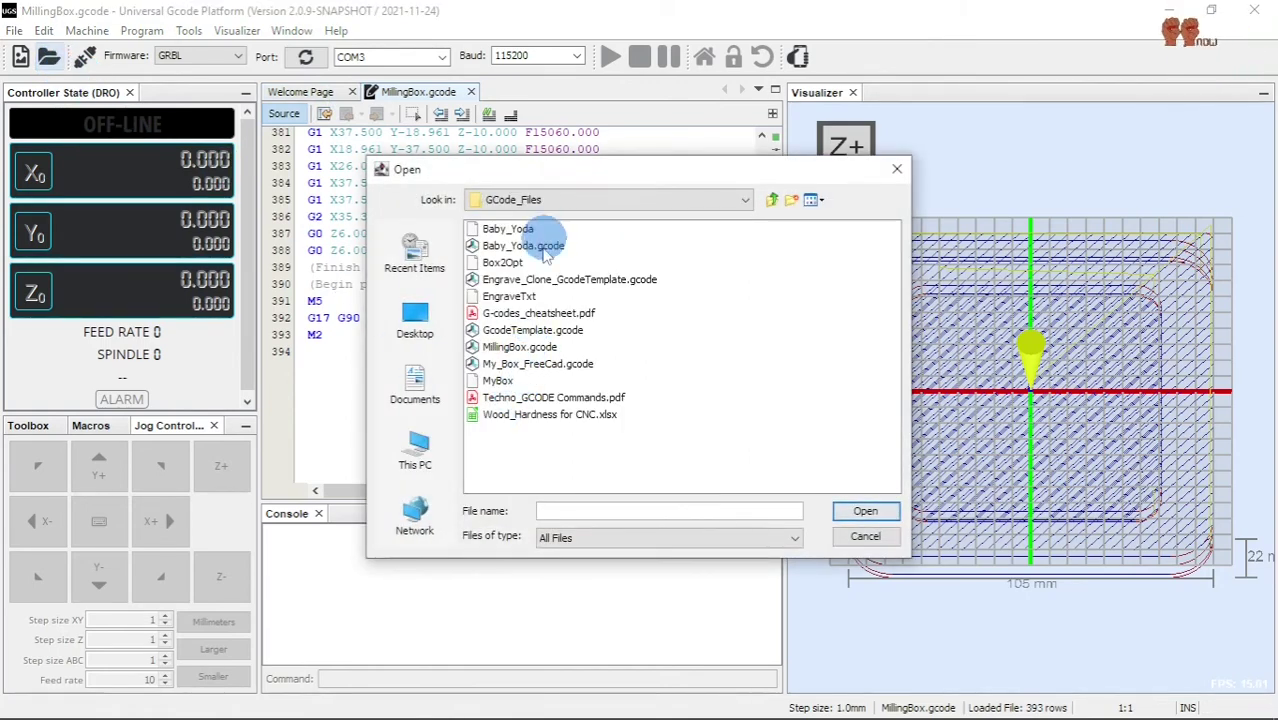
pyautogui.click(533, 350)
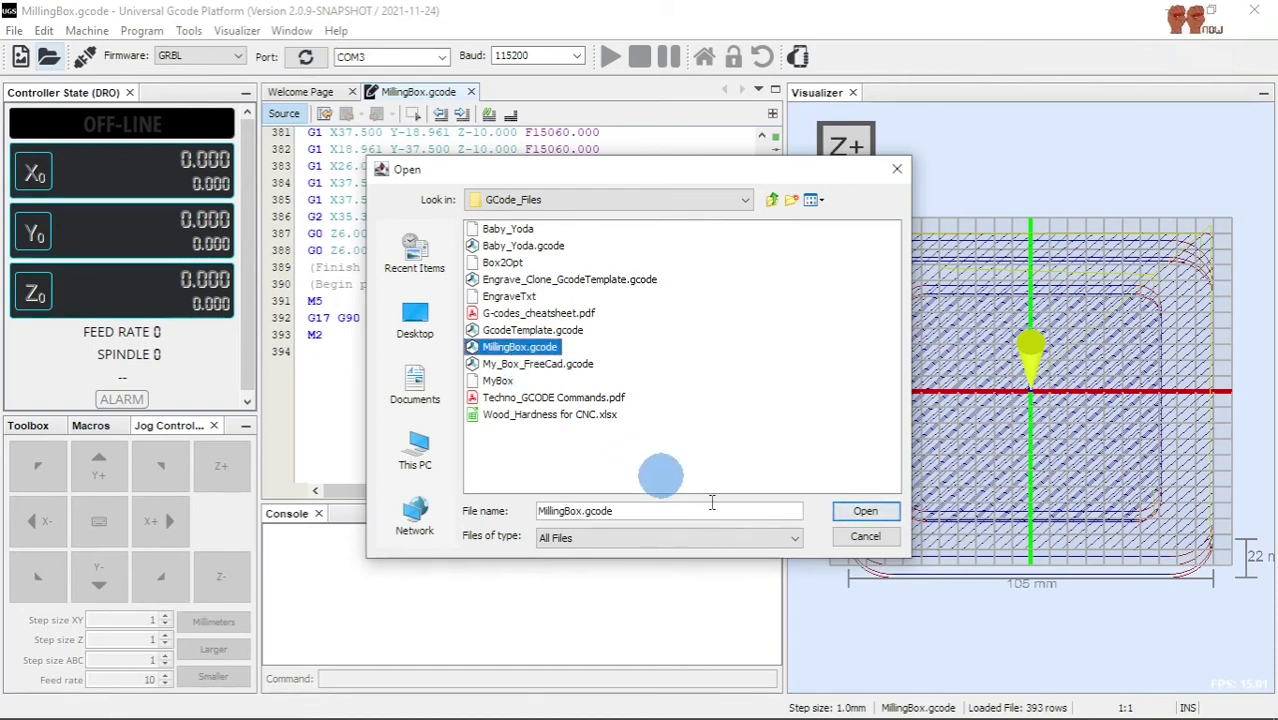
pyautogui.click(865, 511)
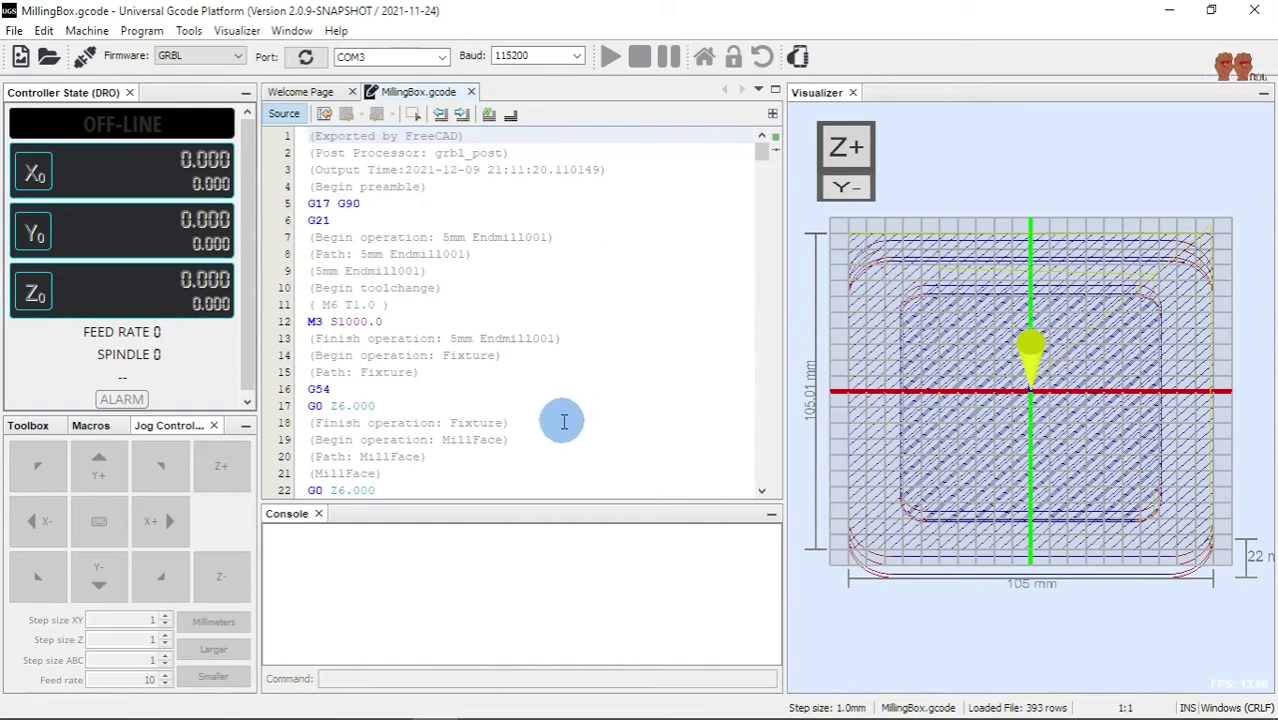
# Step: Close the MillingBox.gcode editor and the welcome page, and reopen MillingBox.gcode from GCode_Files
pyautogui.click(471, 91)
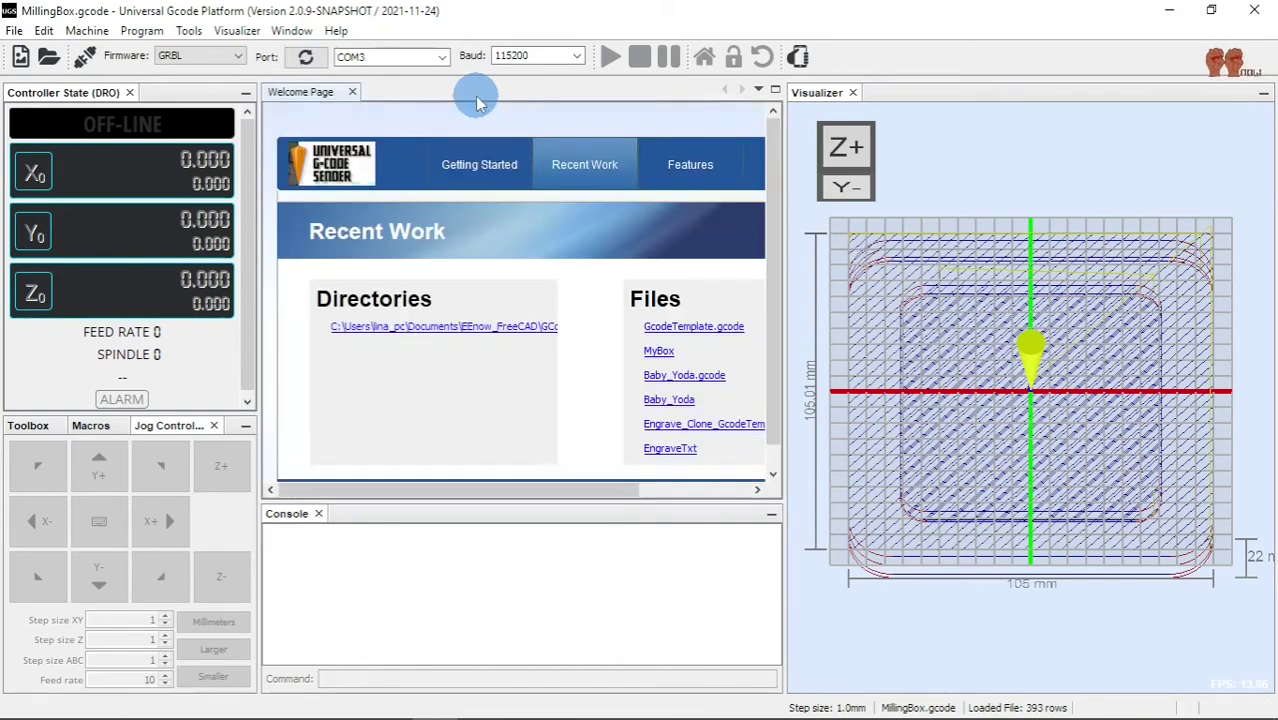
pyautogui.click(353, 92)
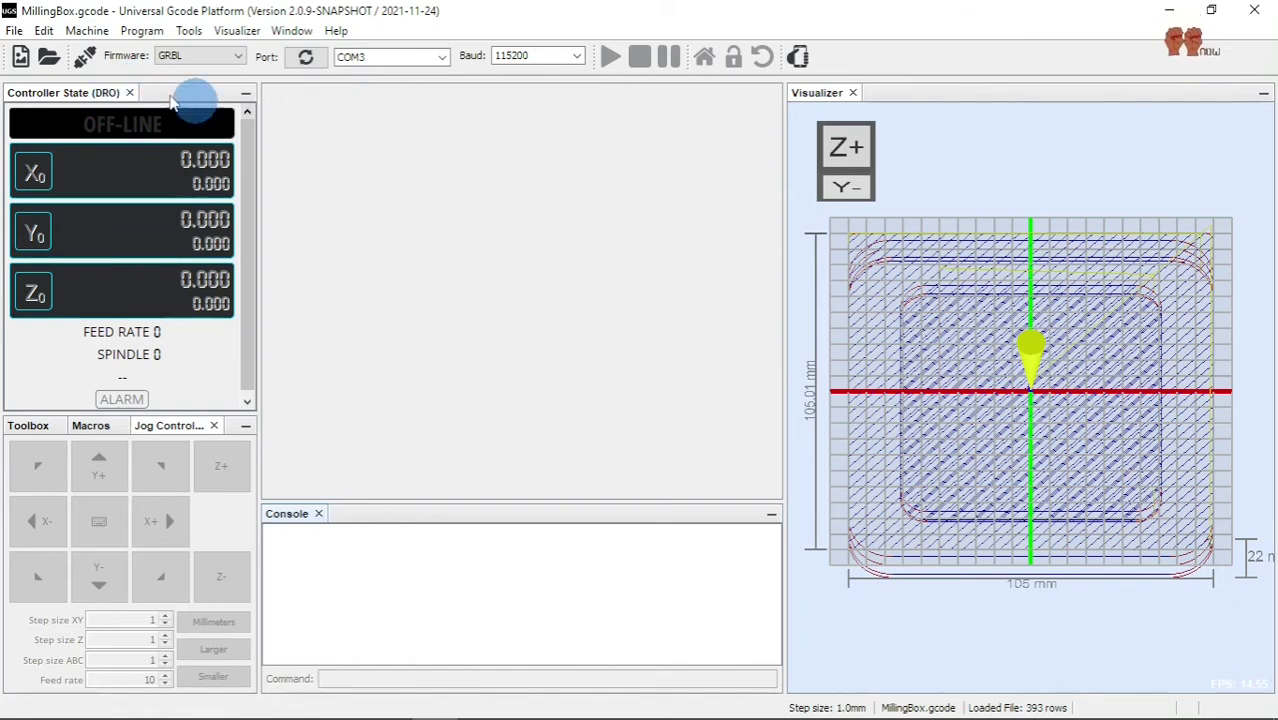
pyautogui.click(48, 56)
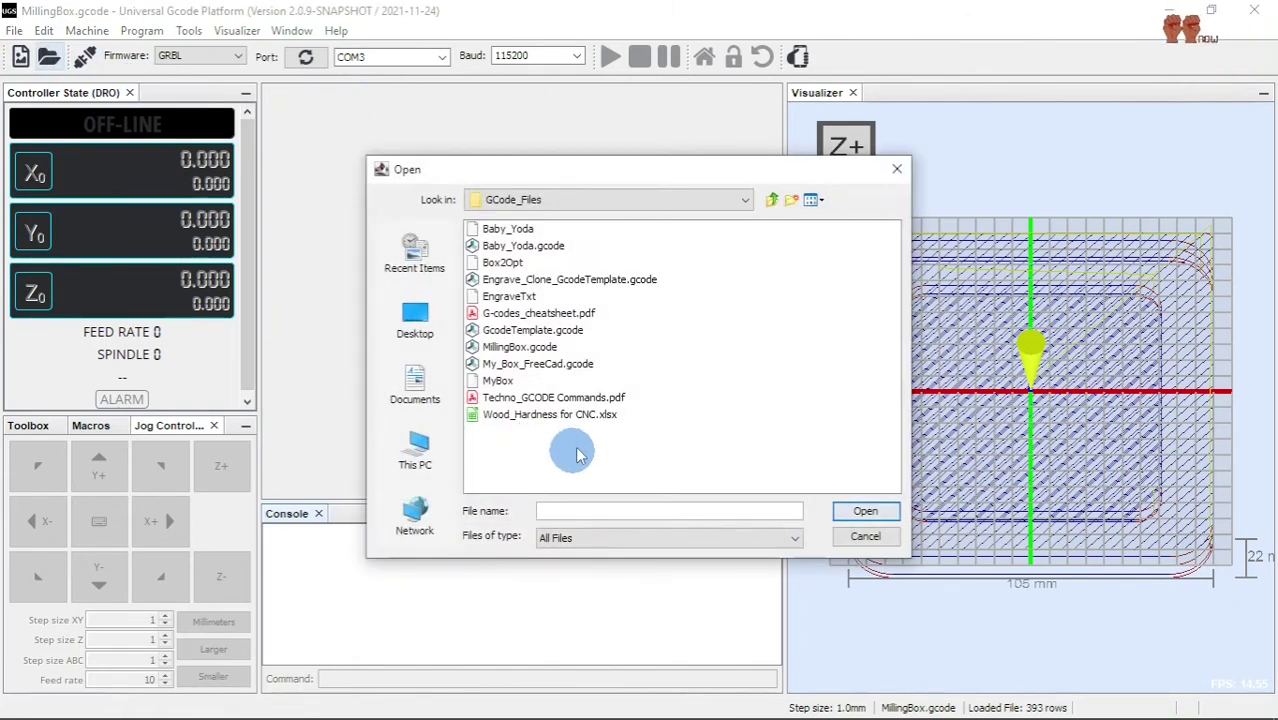
pyautogui.click(546, 346)
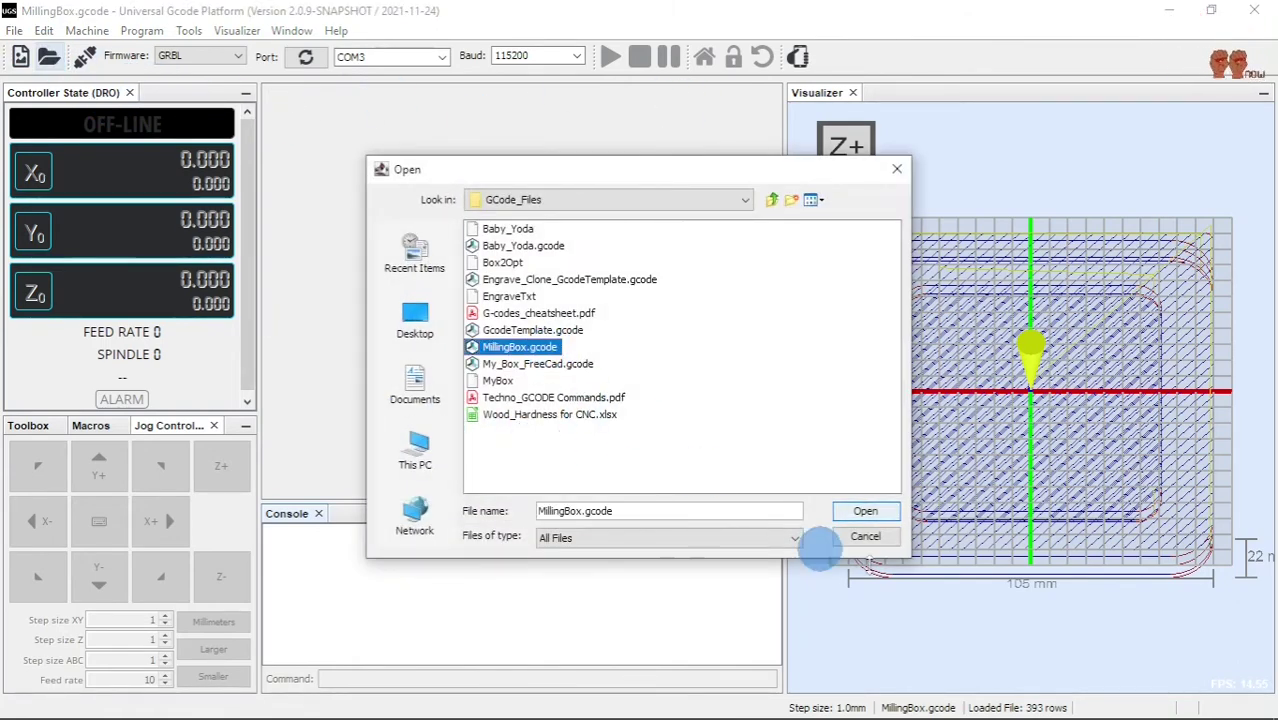
pyautogui.click(880, 512)
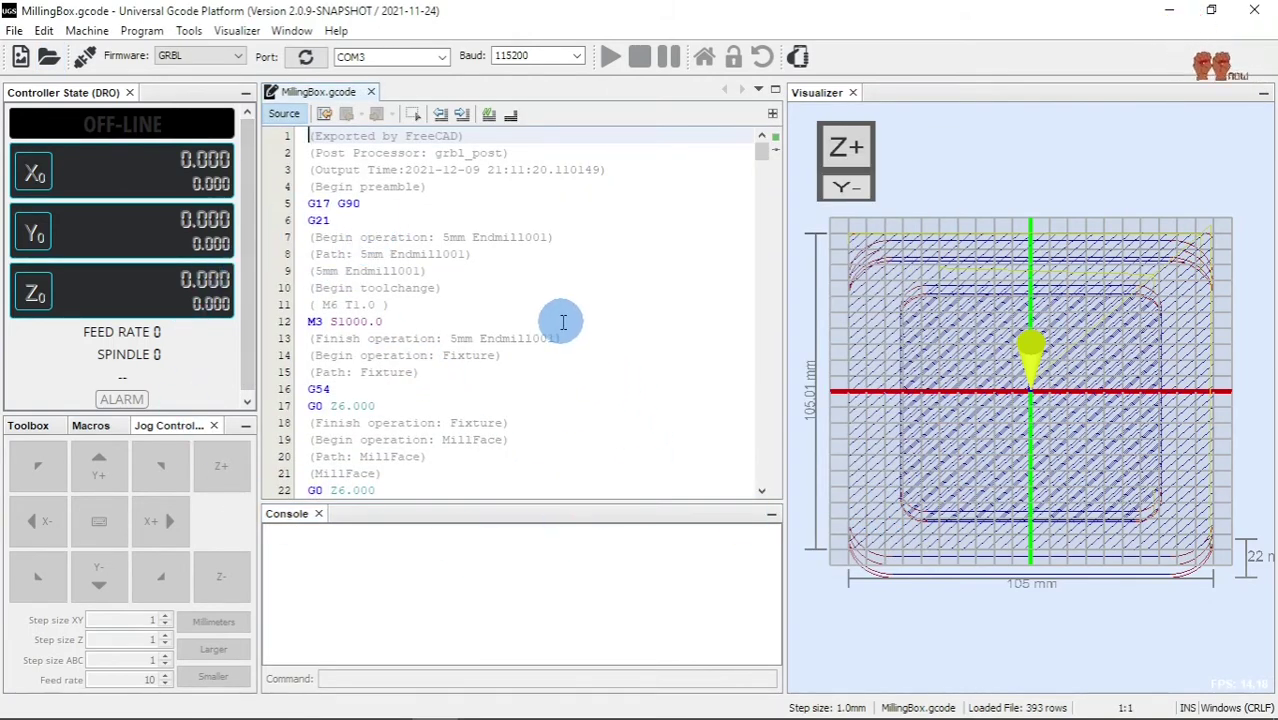
# Step: Refresh the serial port list and connect to the GRBL controller on COM3
pyautogui.scroll(-20, 545, 395)
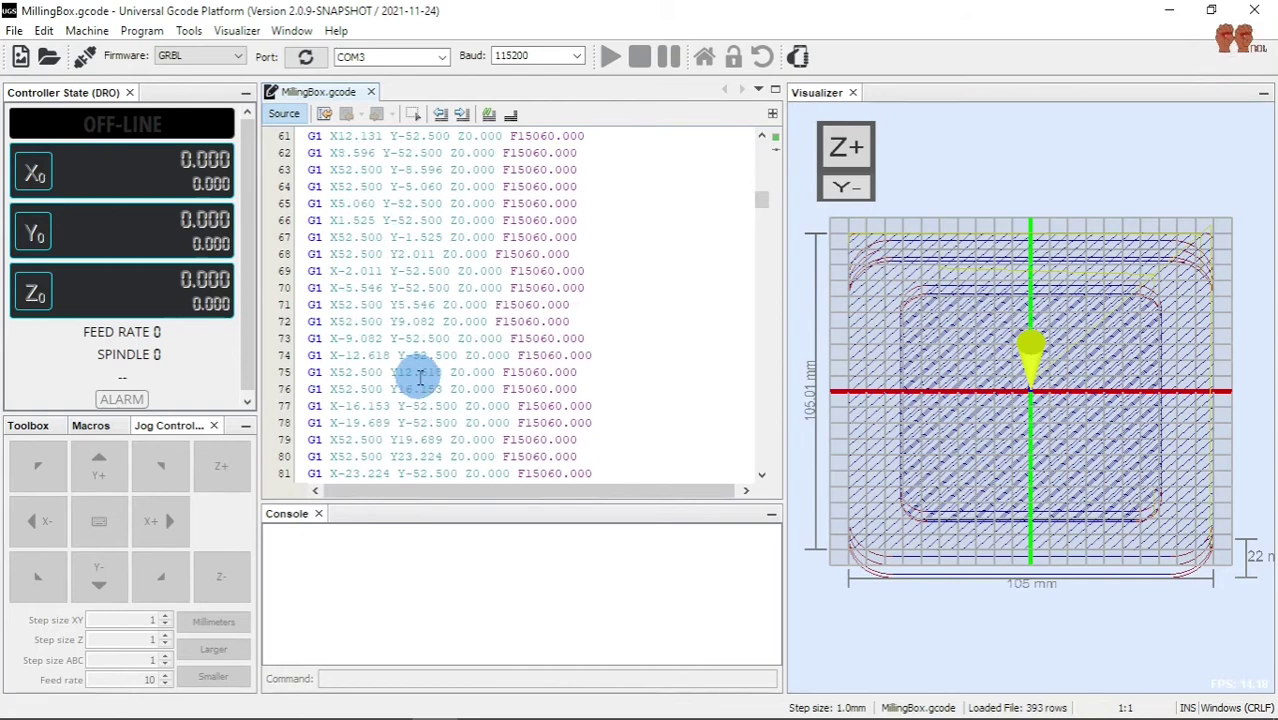
pyautogui.scroll(-13, 420, 376)
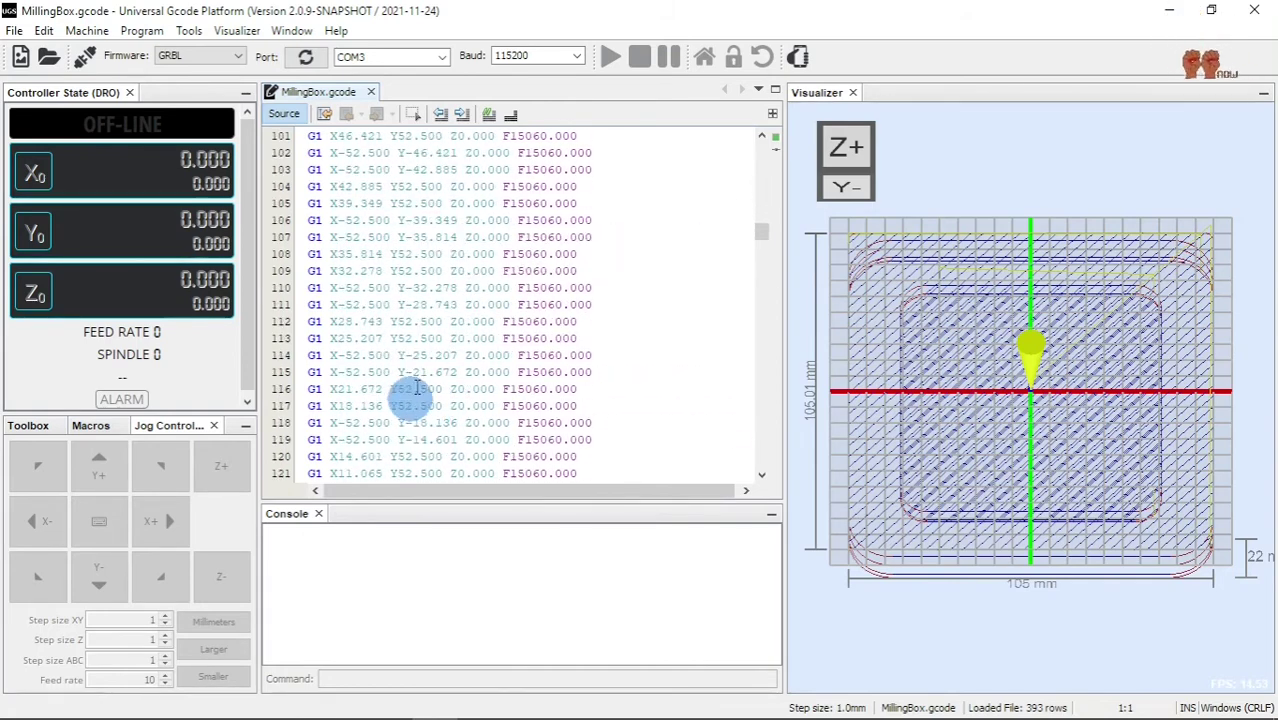
pyautogui.scroll(-7, 420, 380)
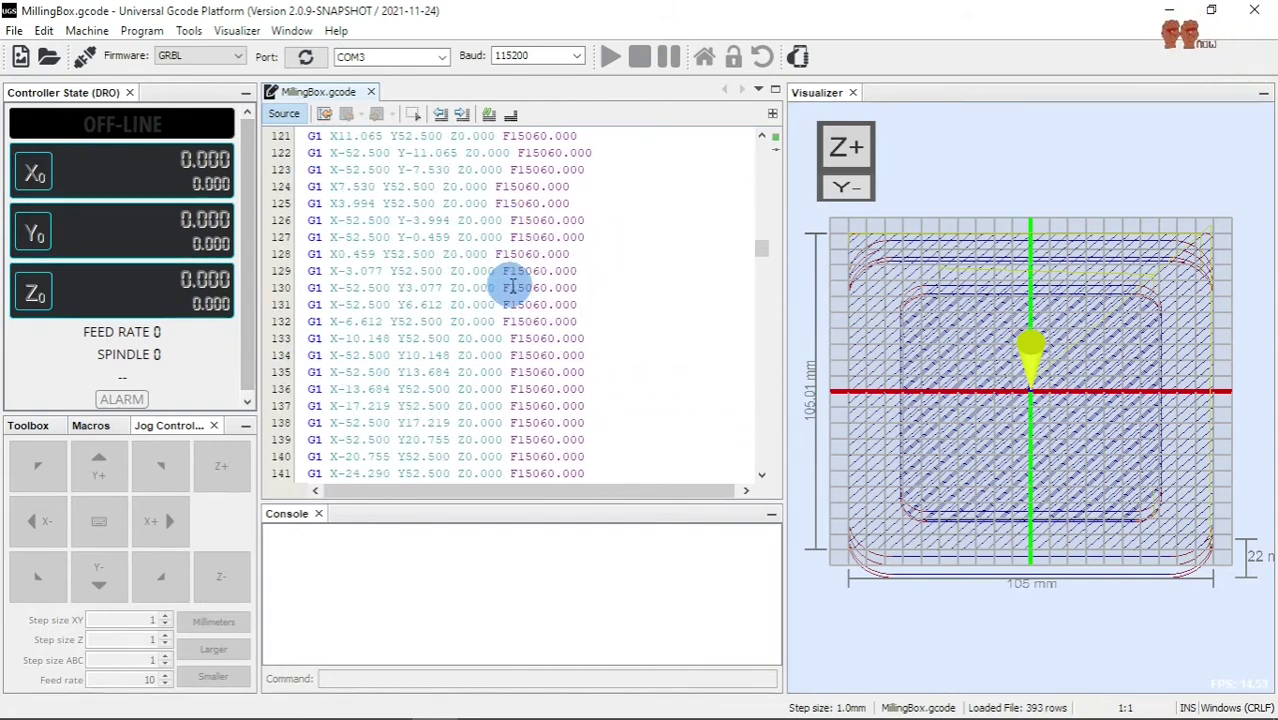
pyautogui.scroll(-10, 520, 300)
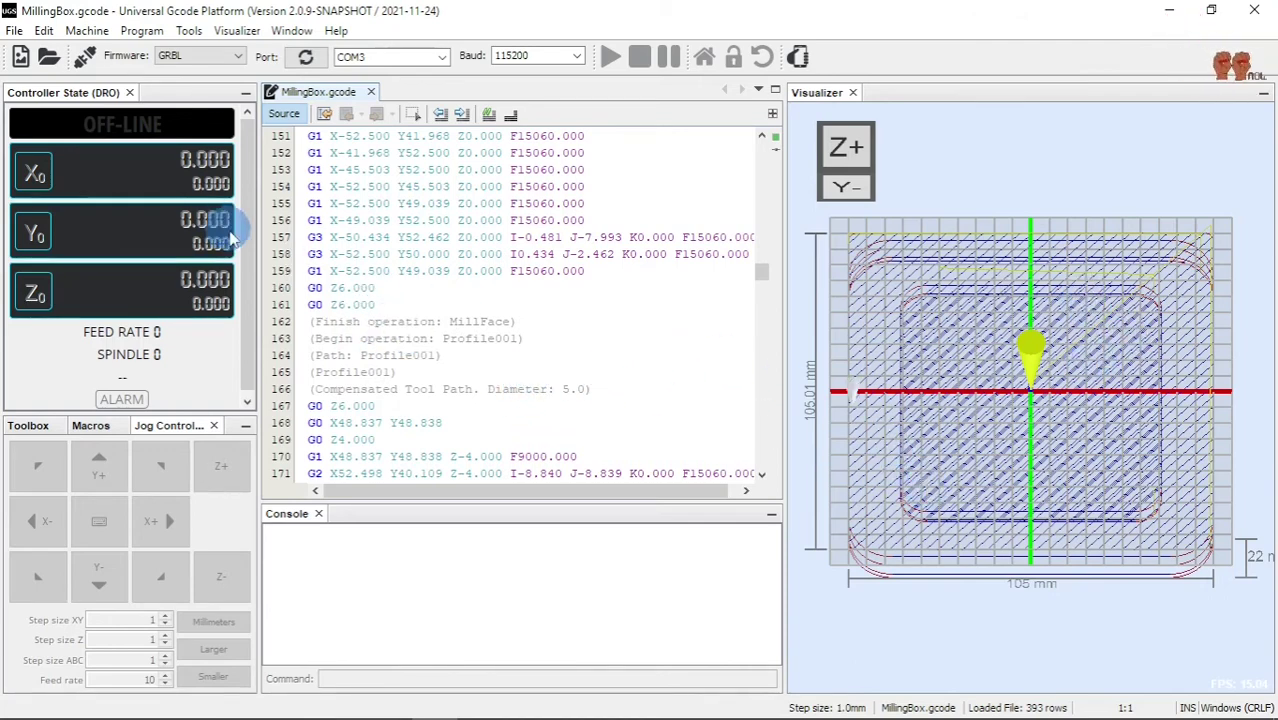
pyautogui.click(306, 58)
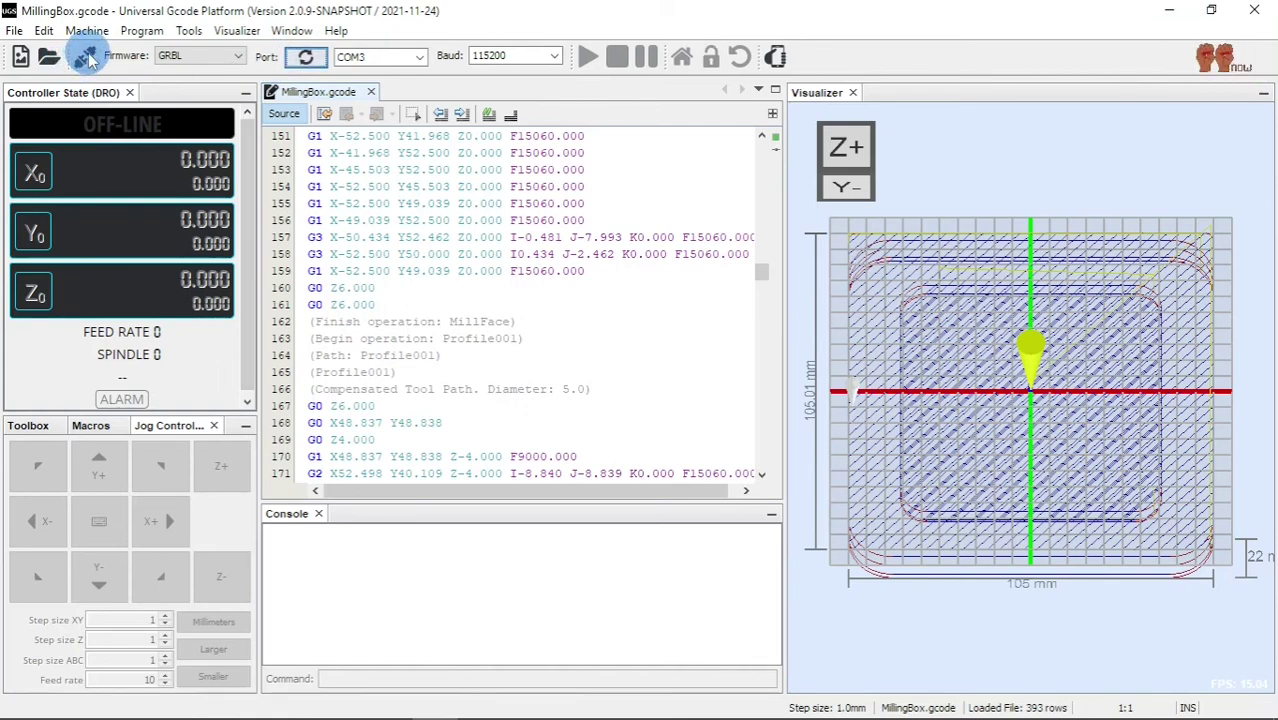
pyautogui.click(88, 58)
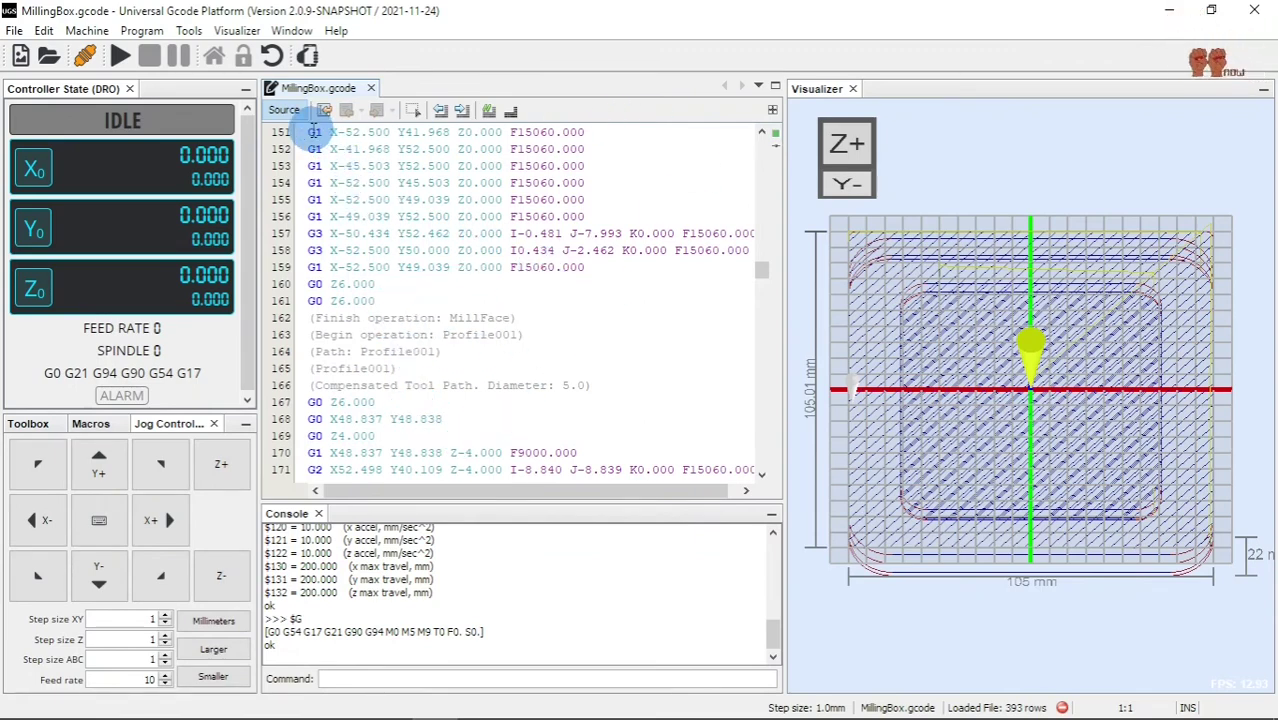
# Step: Send the MillingBox program to the machine, follow its G-code during the run, and stop the job
pyautogui.click(120, 56)
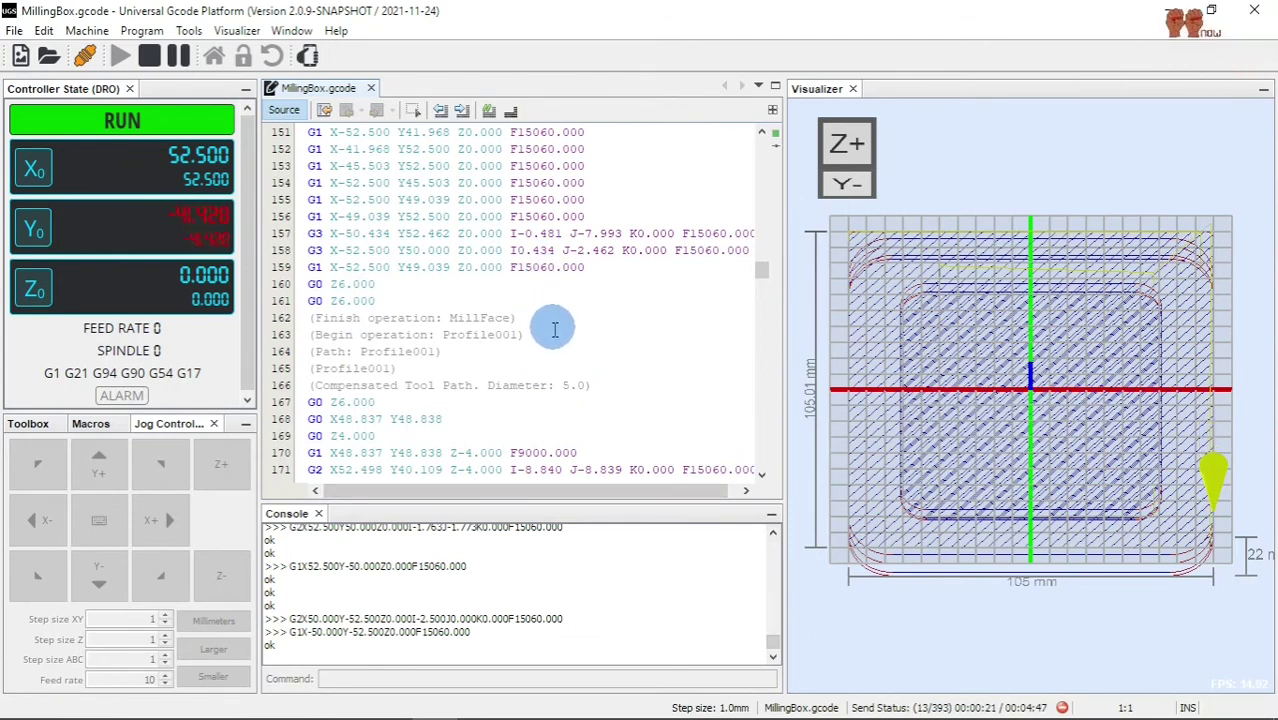
pyautogui.scroll(-7, 554, 320)
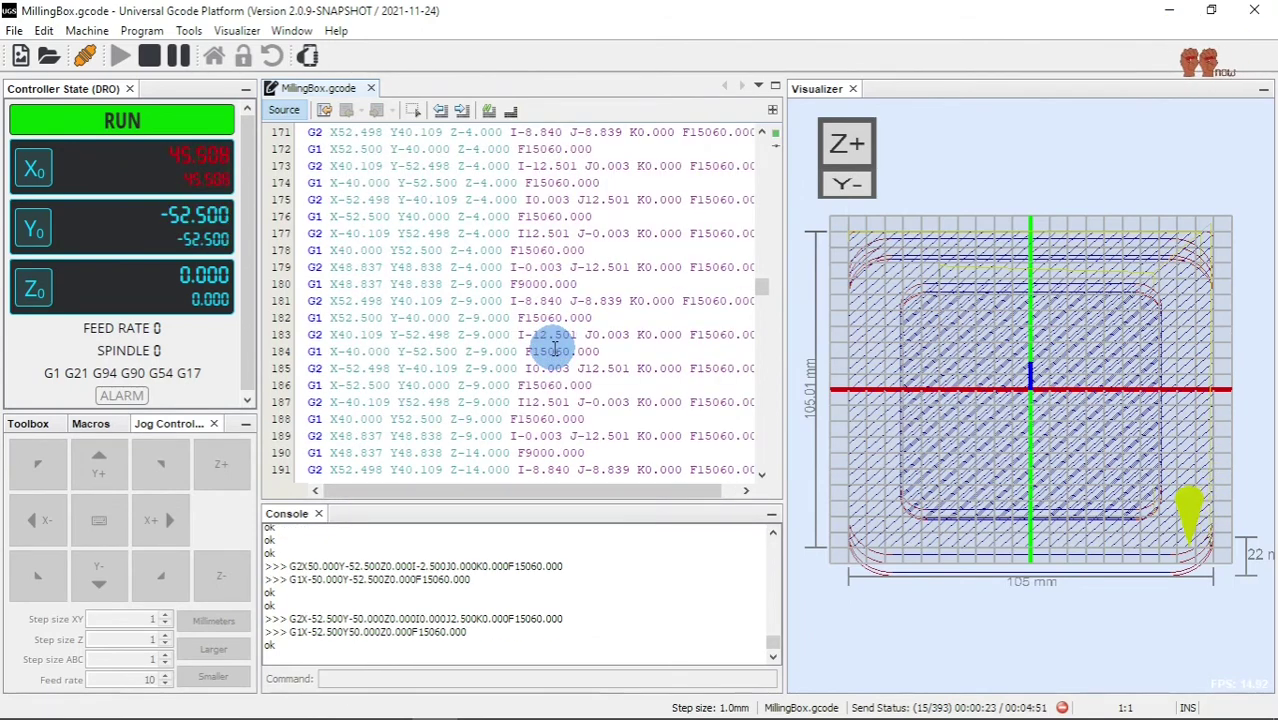
pyautogui.scroll(-3, 554, 347)
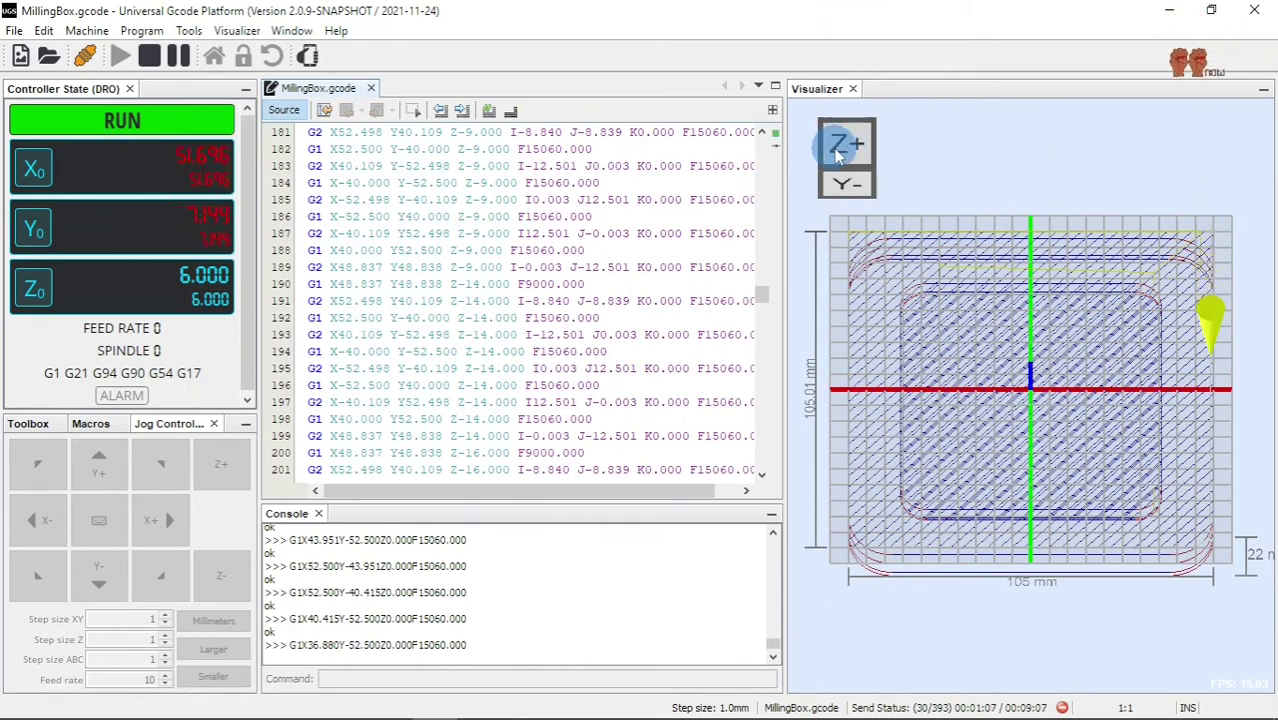
pyautogui.click(149, 56)
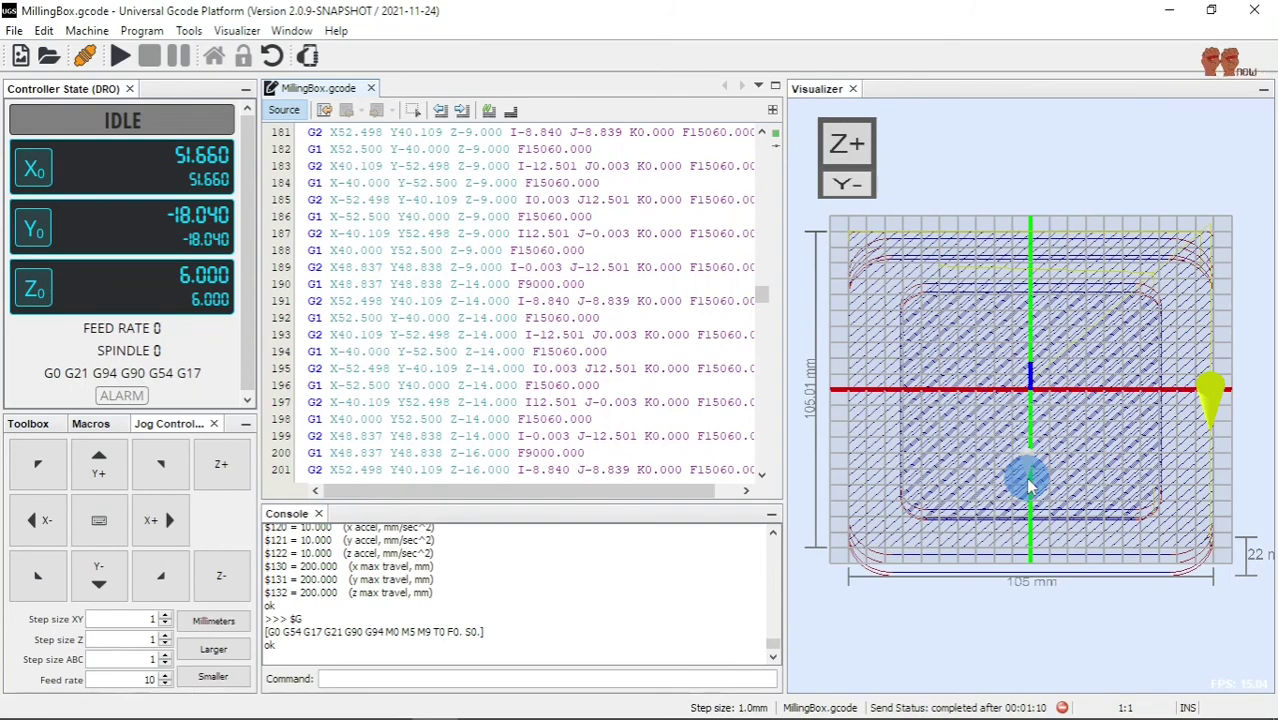
# Step: Switch back to the Milling_Box model in FreeCAD
pyautogui.scroll(2, 1030, 475)
pyautogui.scroll(-2, 1030, 475)
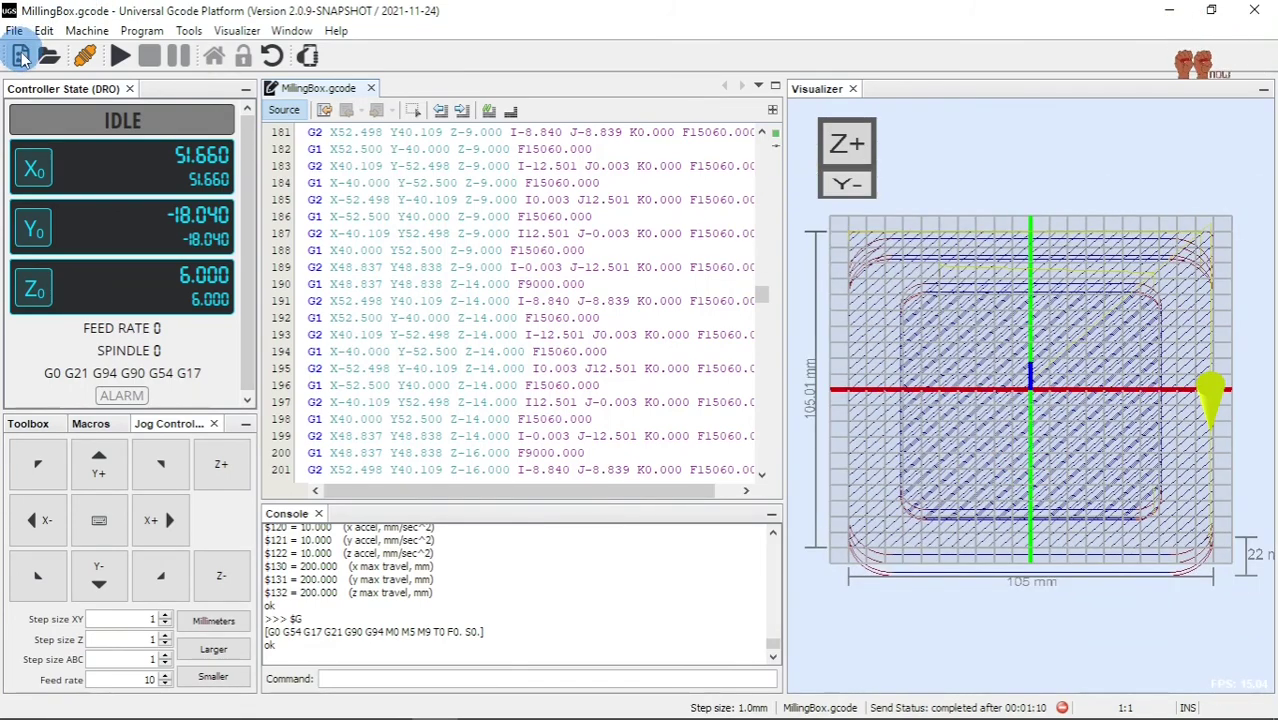
pyautogui.moveTo(480, 712)
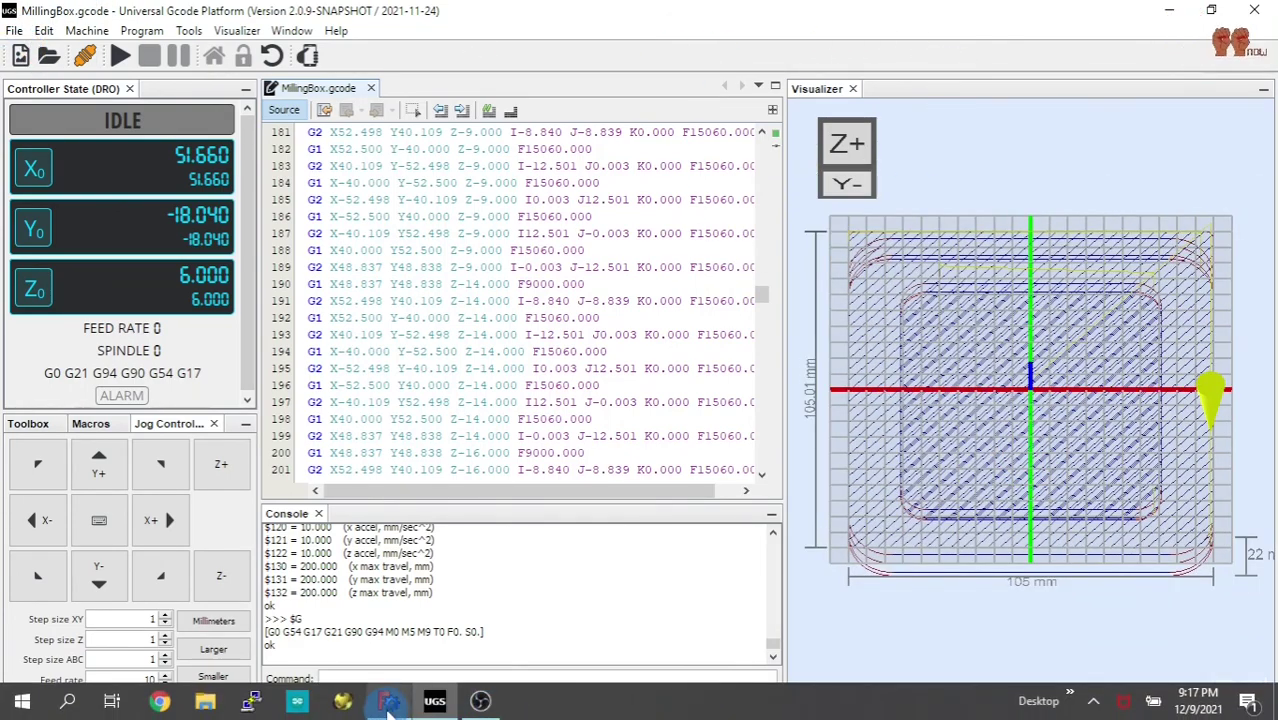
pyautogui.click(434, 700)
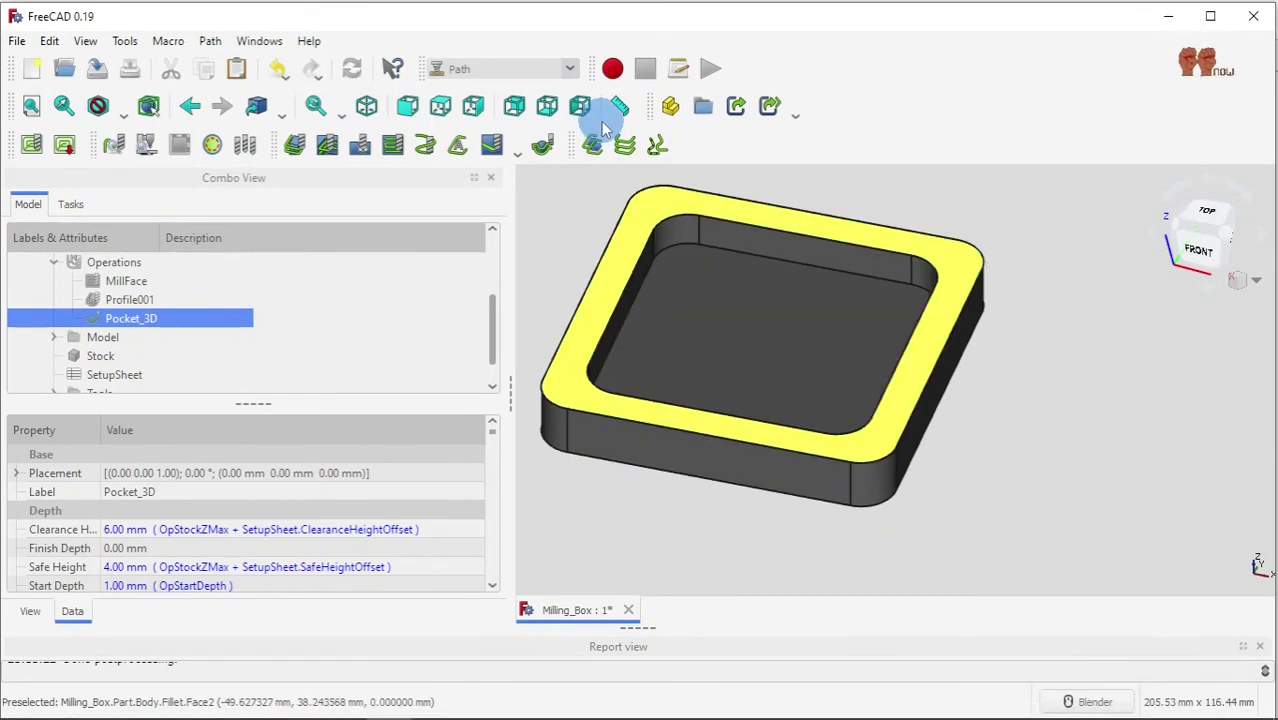